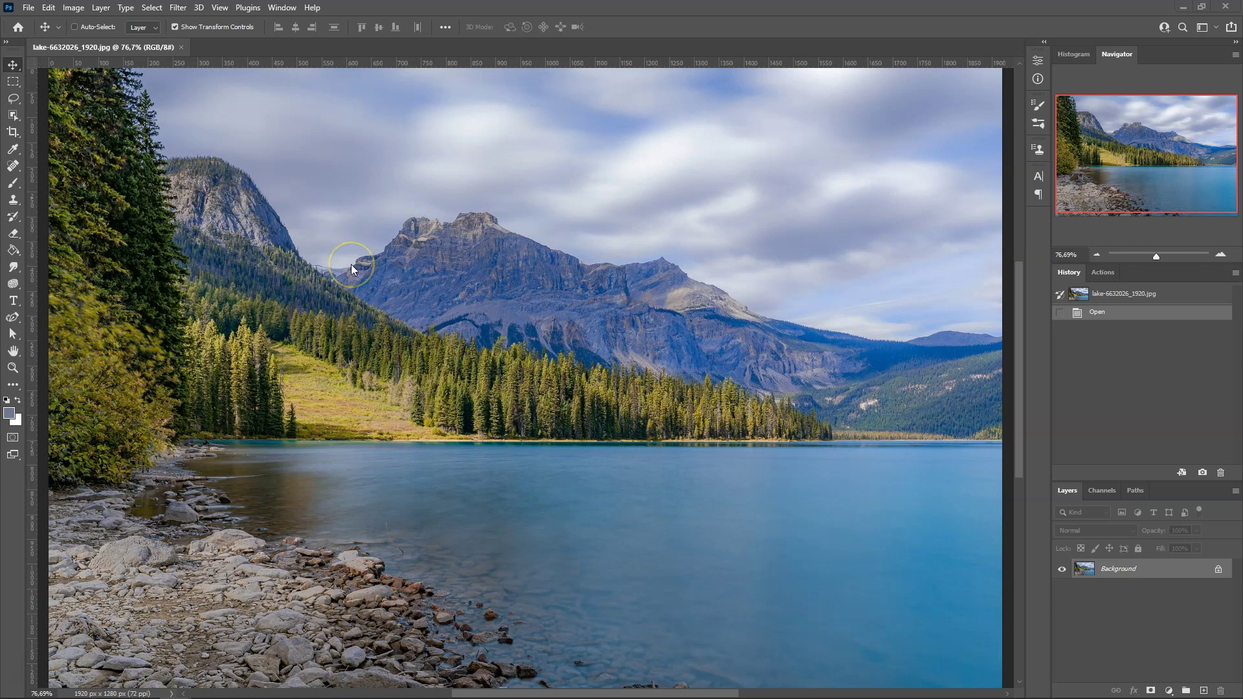
Step: Open Filter > Neural Filters on the lake photo so the Landscape Mixer description appears
click(178, 8)
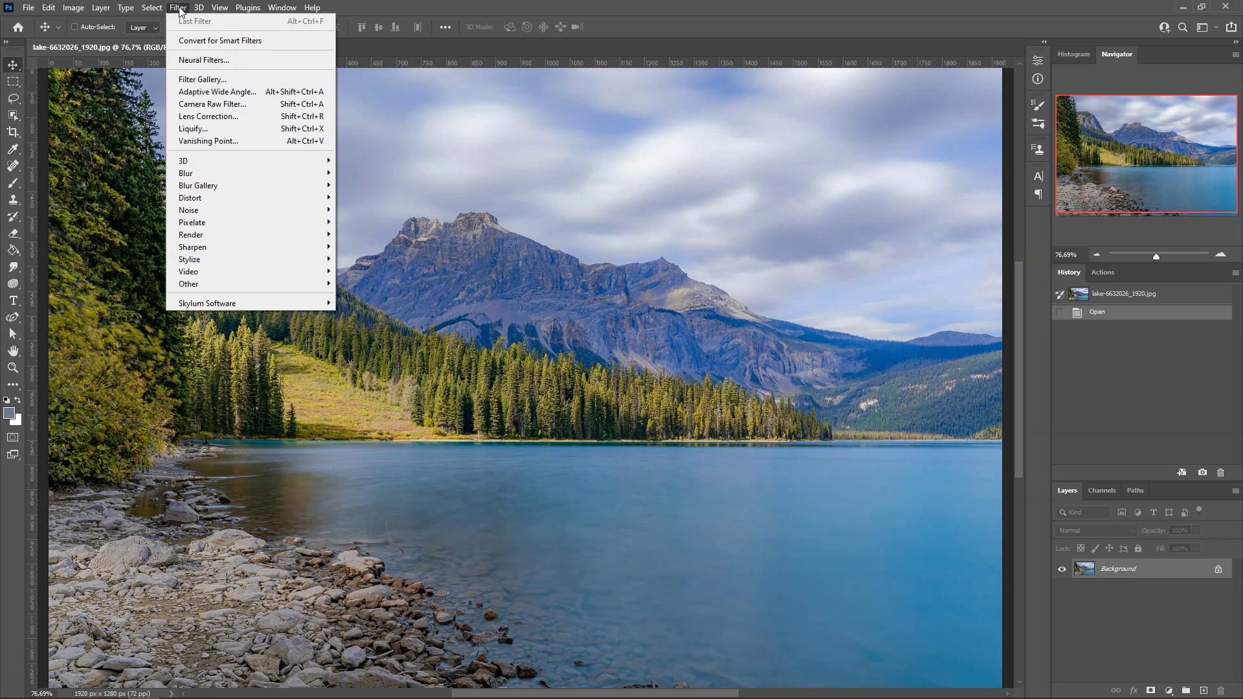
click(206, 42)
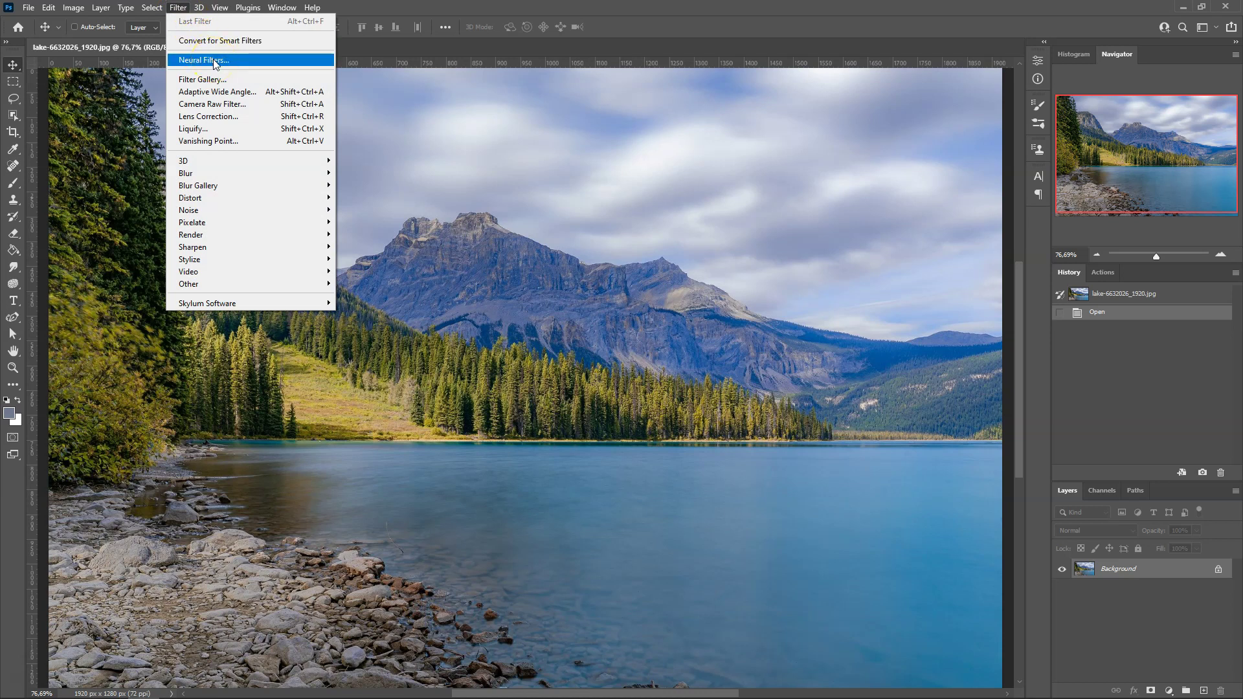
click(217, 61)
click(220, 60)
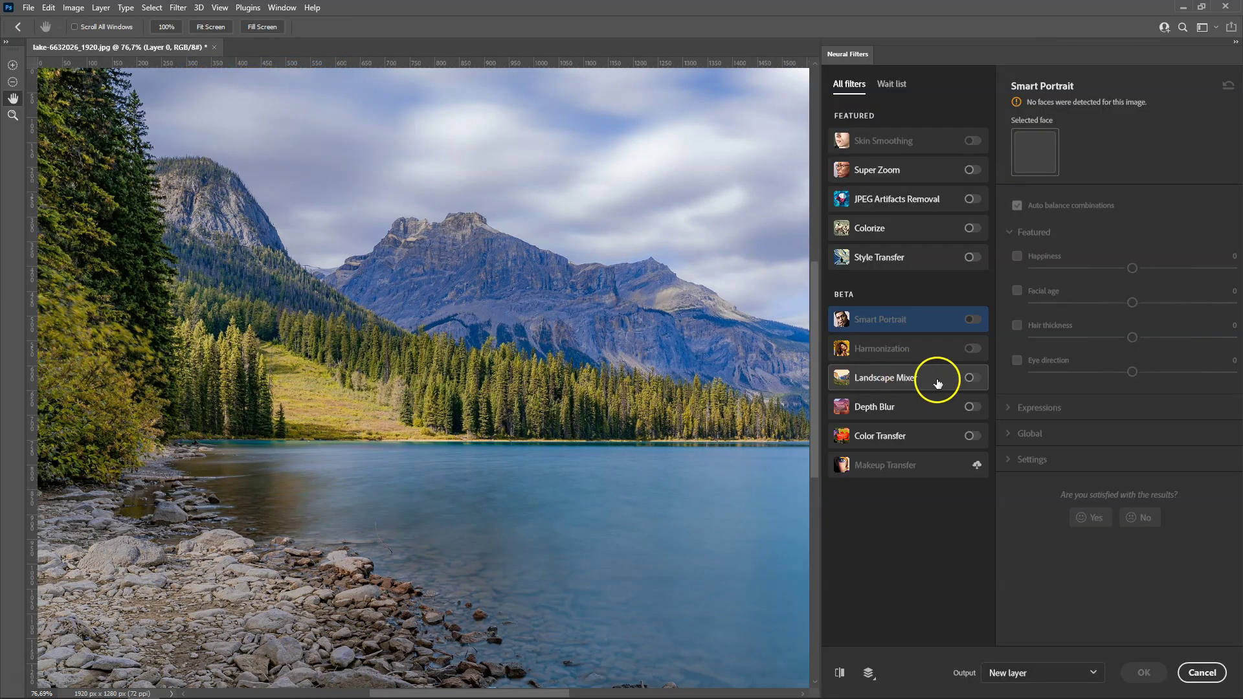
mouse_move(908, 379)
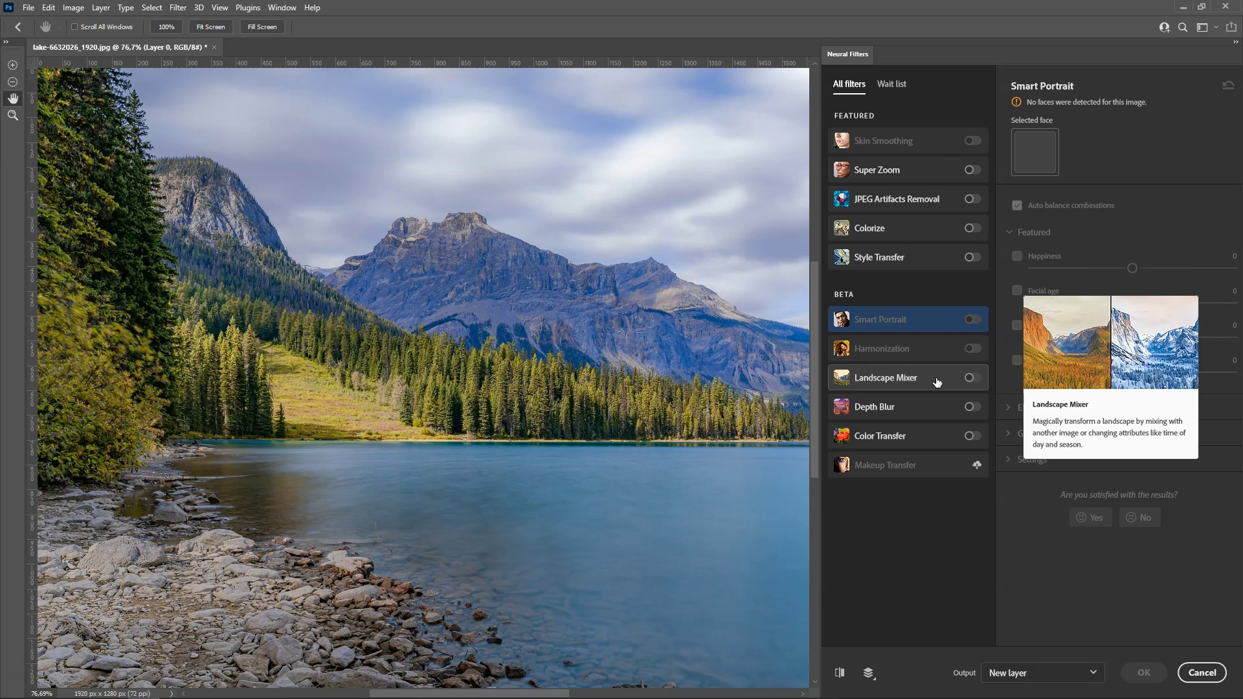
Step: Select Landscape Mixer in the filter list and switch it on to reveal its preset landscapes
click(937, 382)
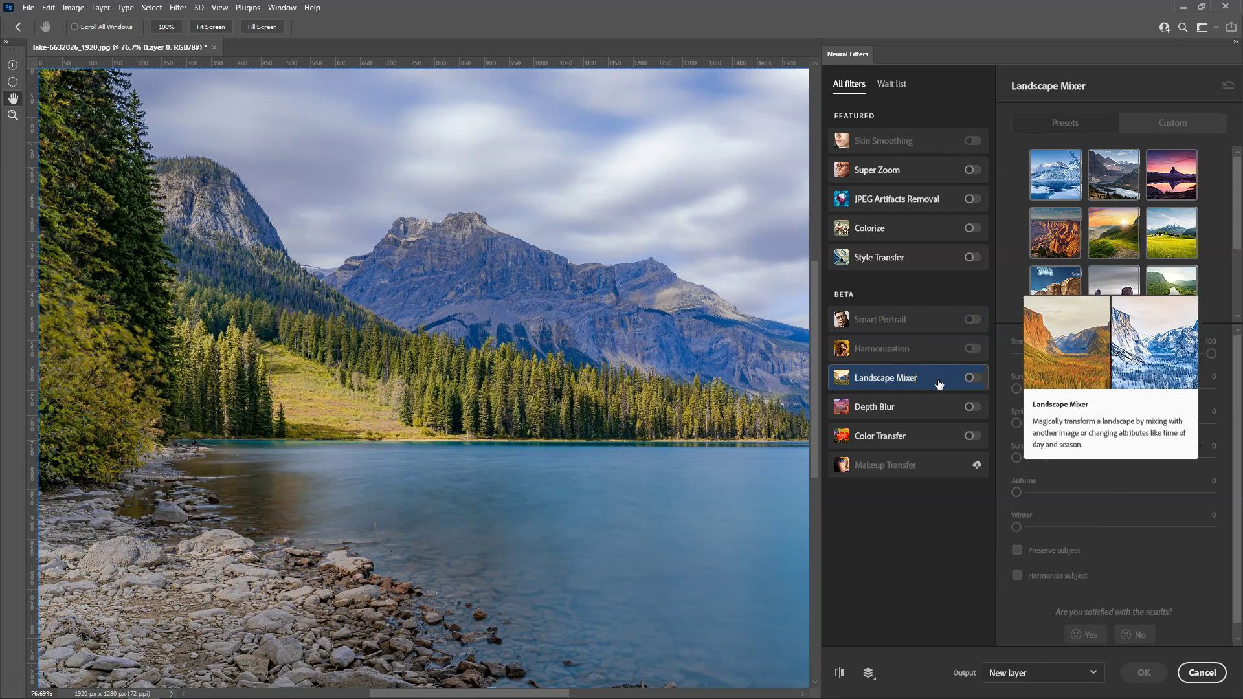
click(973, 378)
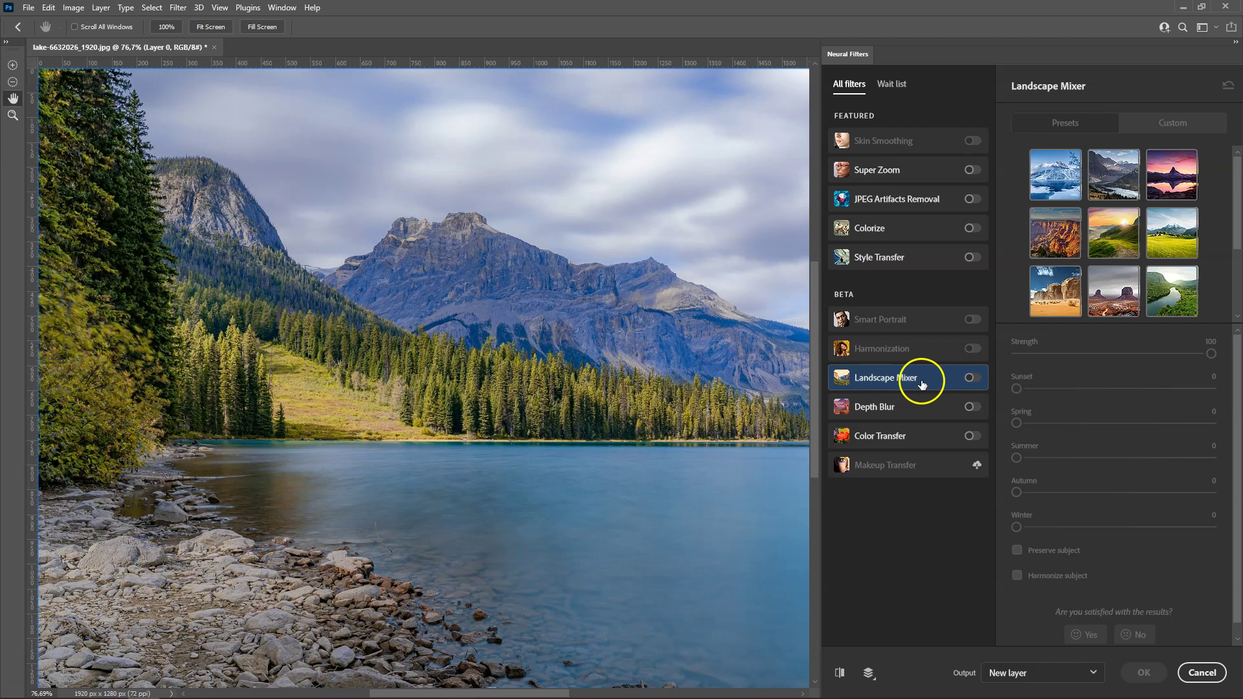
mouse_move(908, 378)
click(972, 379)
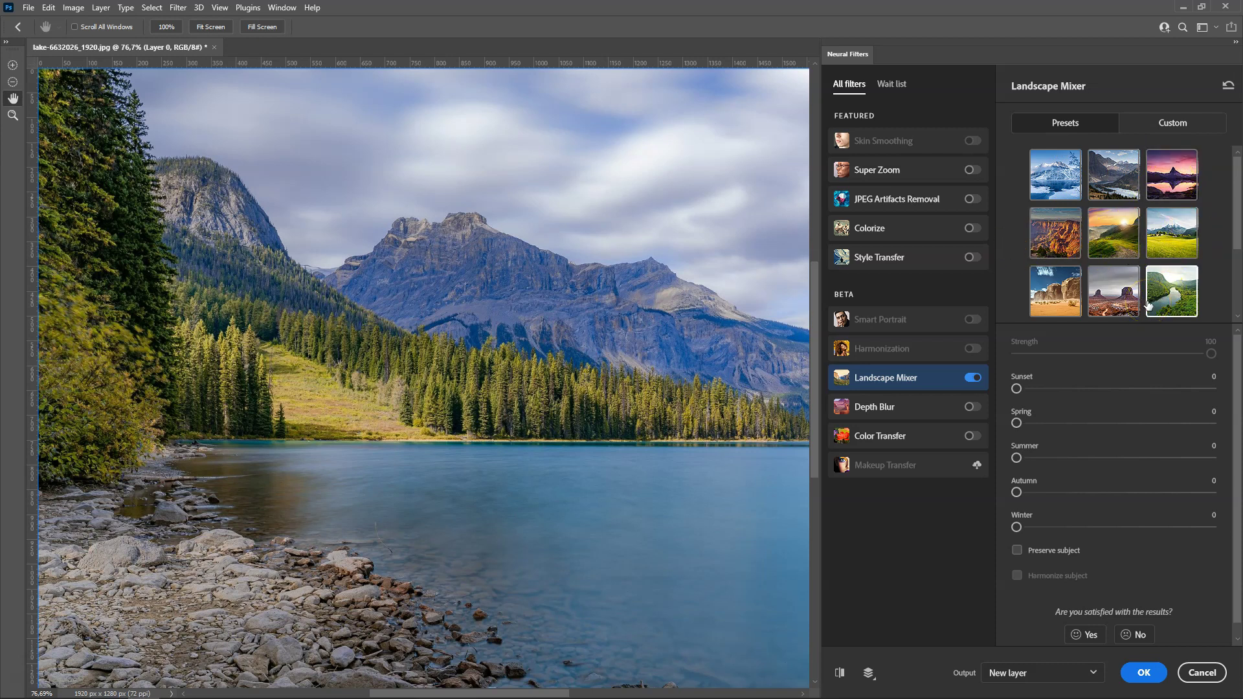
scroll(1118, 224, down, 2)
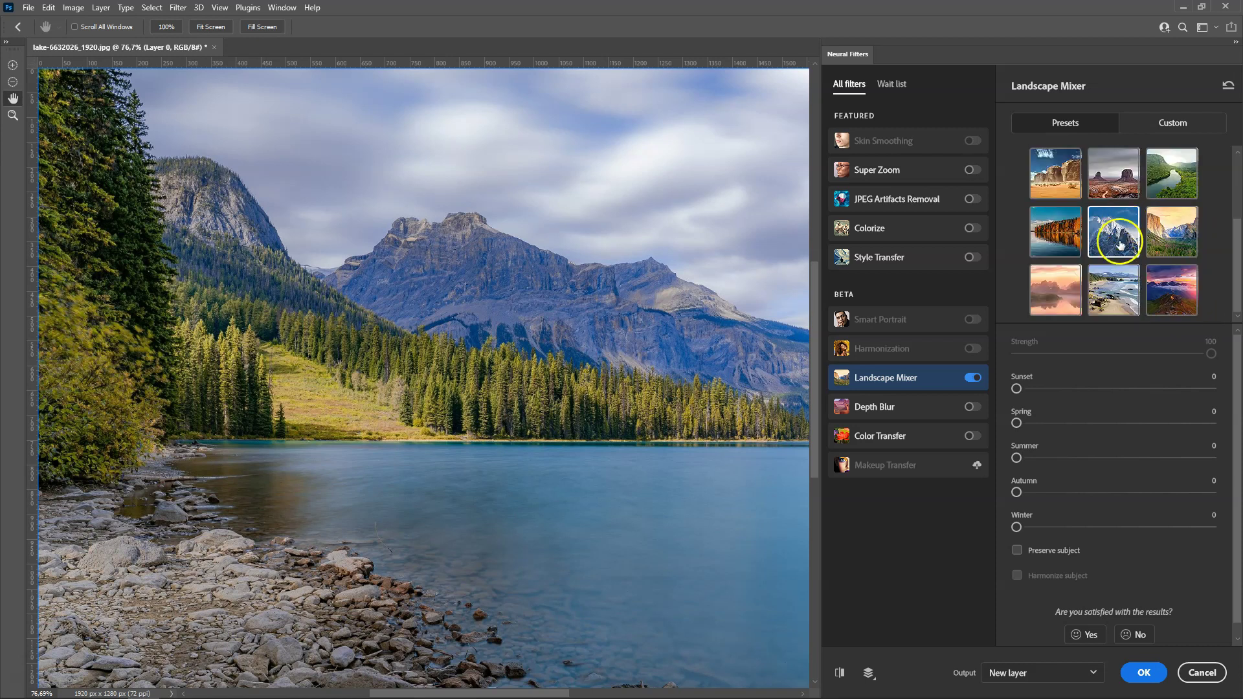
scroll(1121, 243, up, 2)
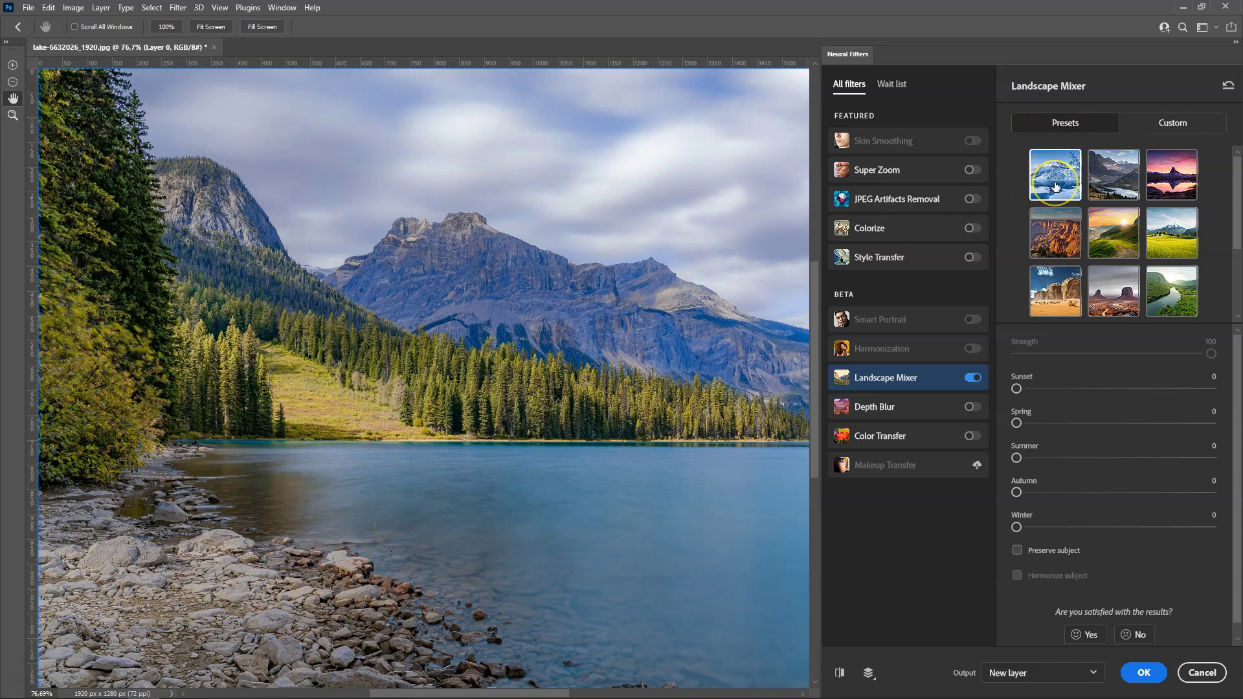
Step: Apply the snowy winter preset and compare it against the original photo with Show original
click(1055, 186)
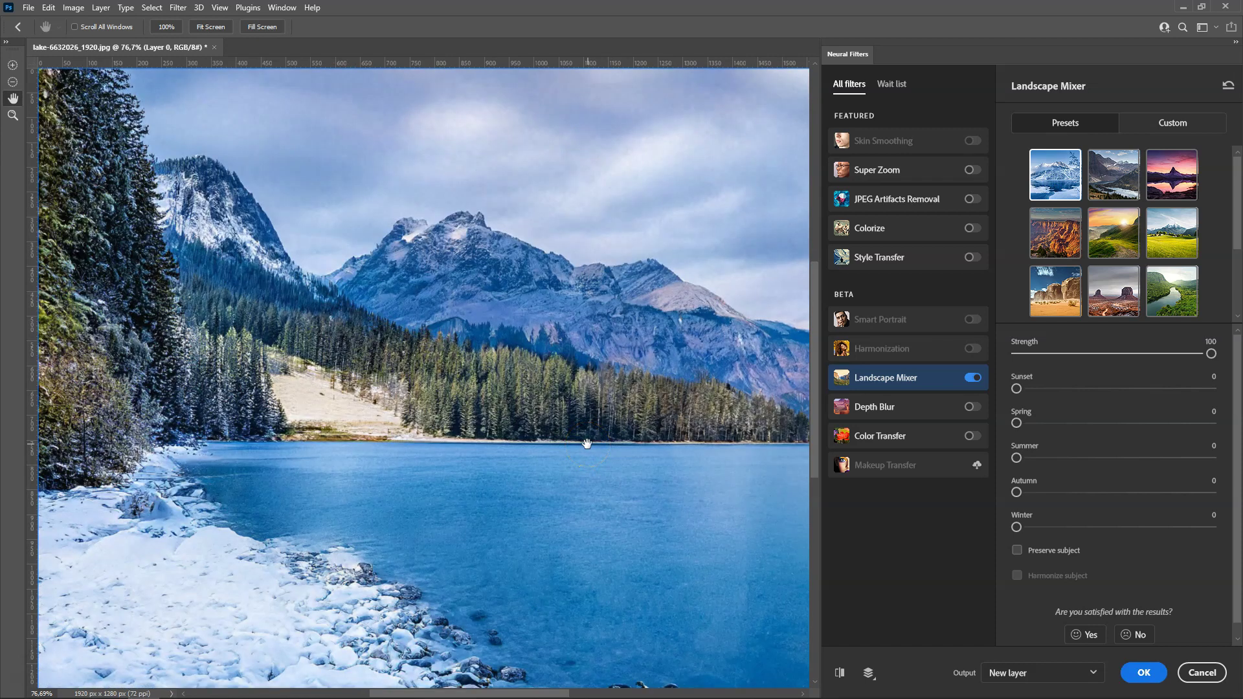
mouse_move(461, 403)
mouse_down()
mouse_move(357, 497)
mouse_move(381, 517)
mouse_up()
drag(522, 540, 523, 540)
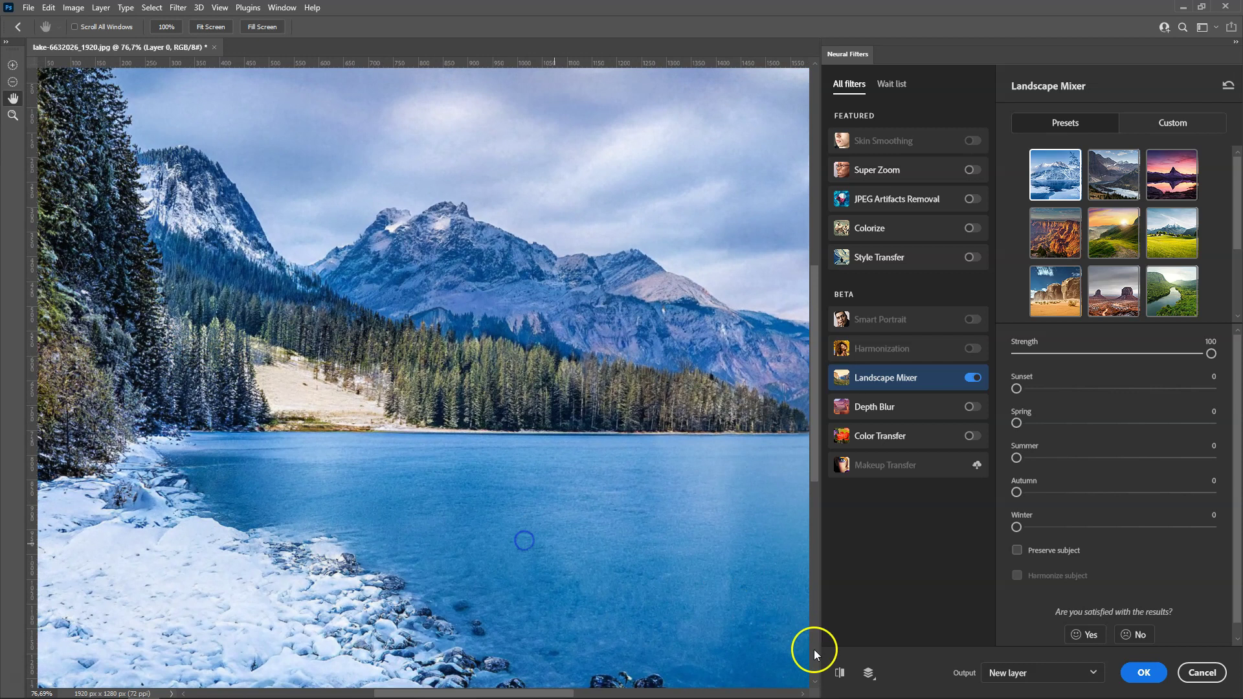
click(841, 672)
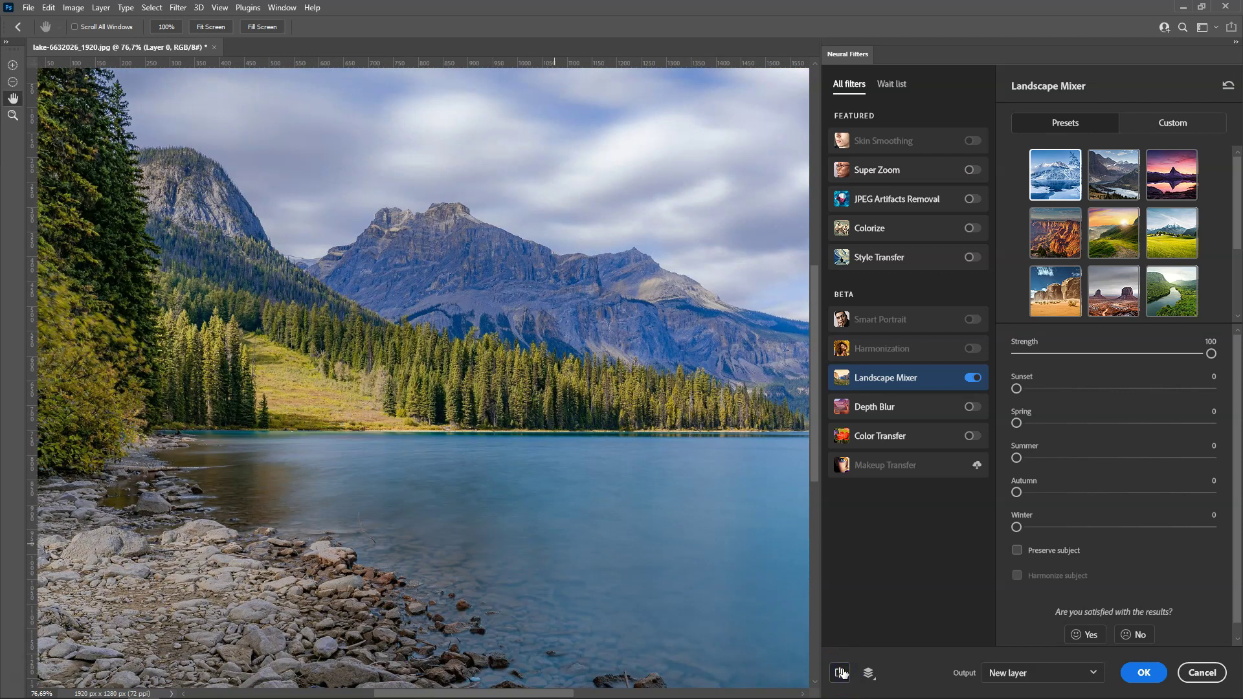
click(842, 674)
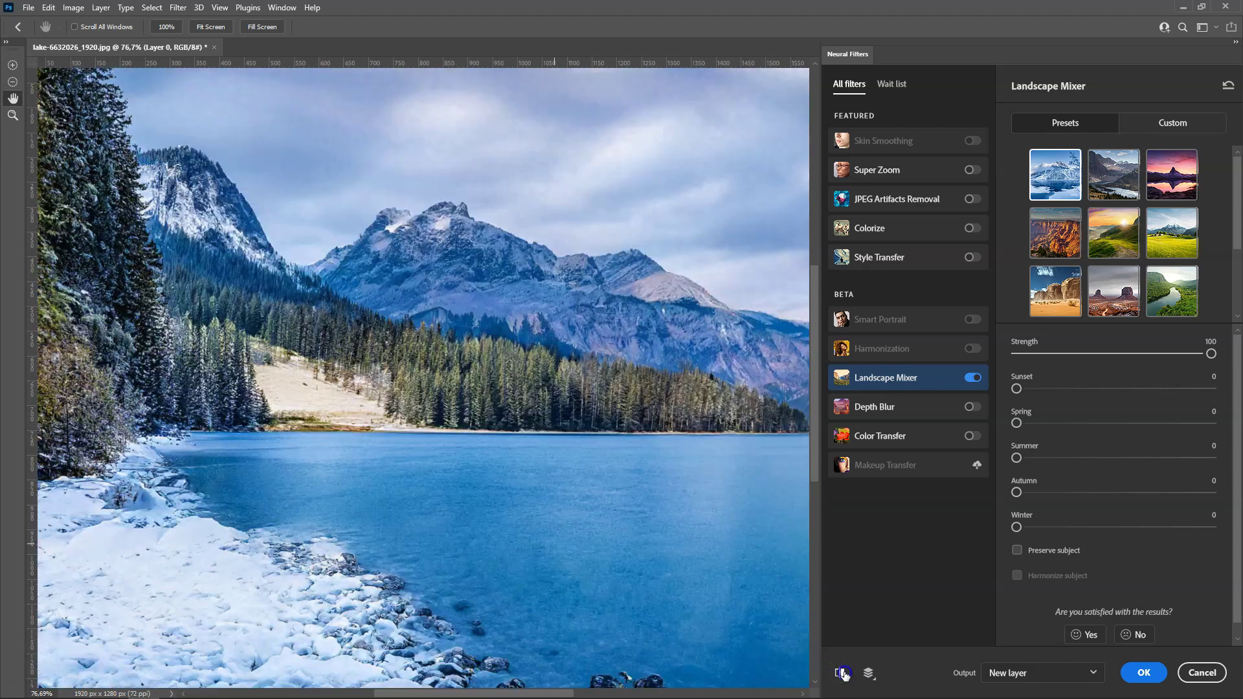
click(842, 673)
click(841, 674)
click(842, 674)
click(842, 673)
click(842, 674)
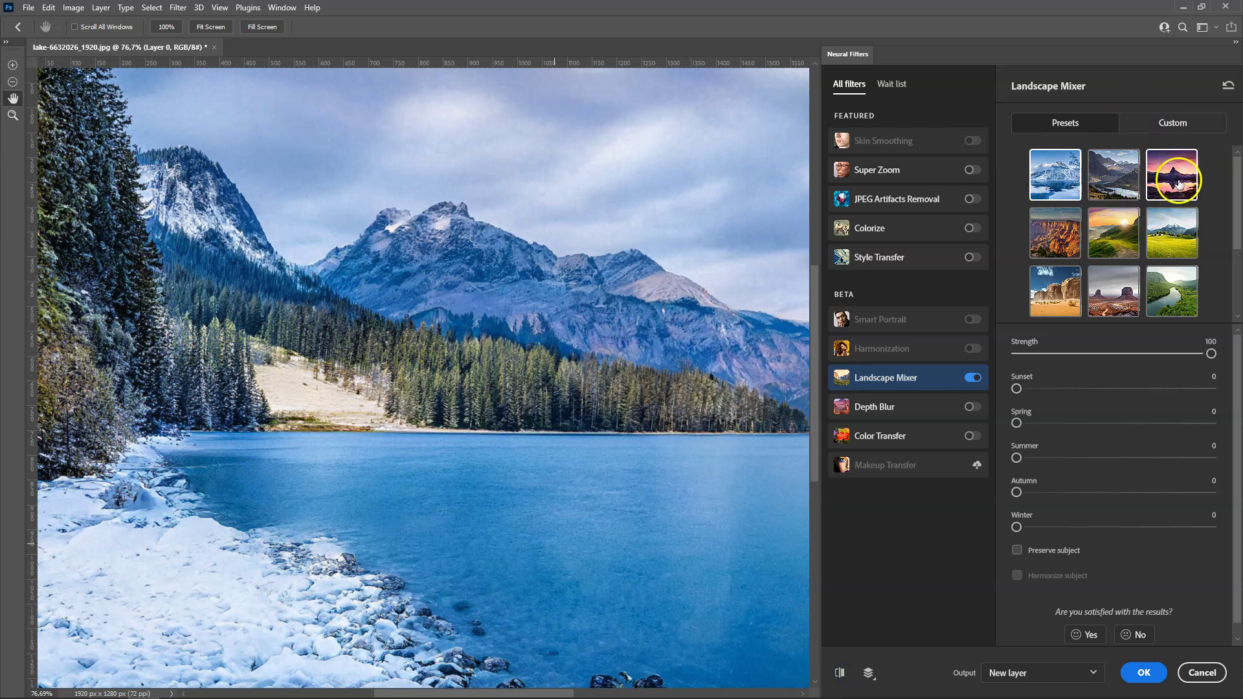
Step: Try the pink sunset preset, then settle on the green meadow preset
click(1179, 183)
click(1175, 177)
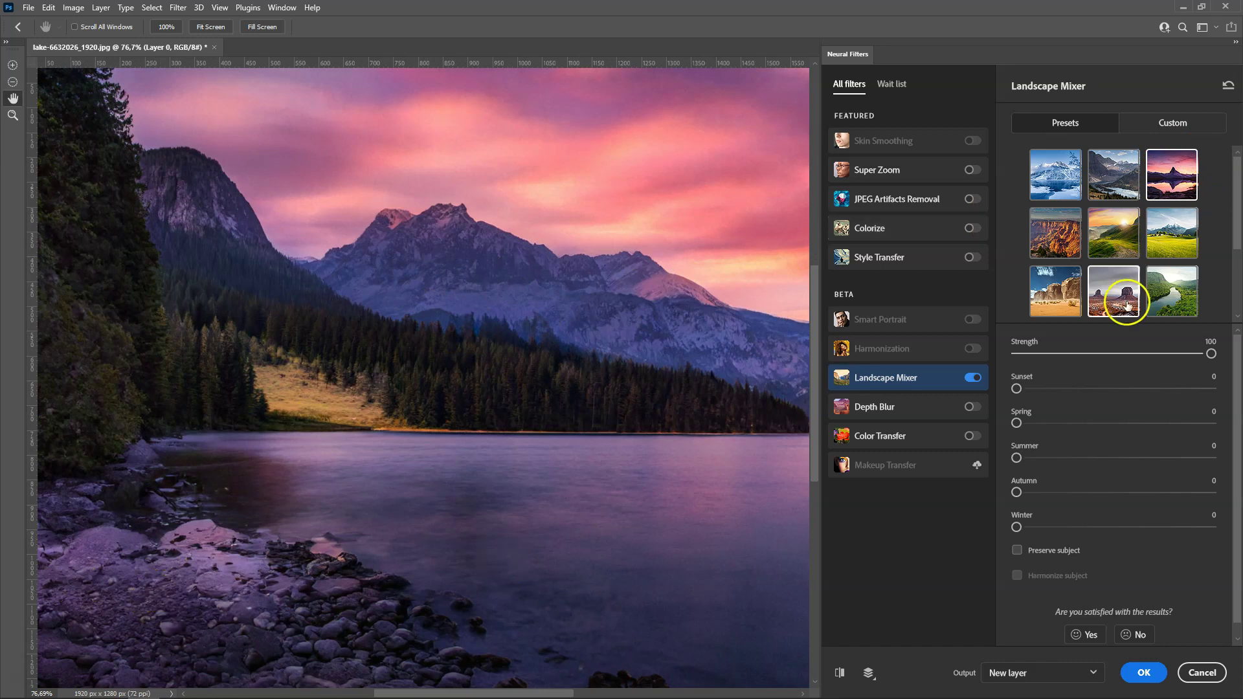
click(1164, 234)
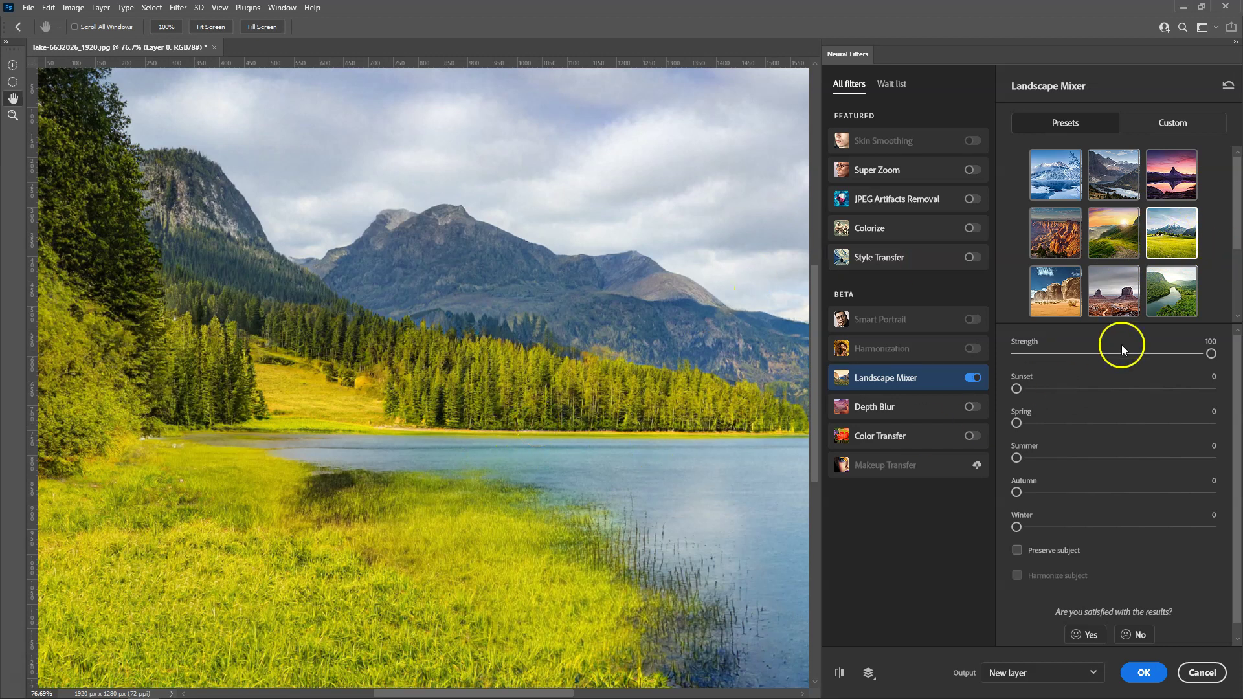
scroll(1152, 254, down, 2)
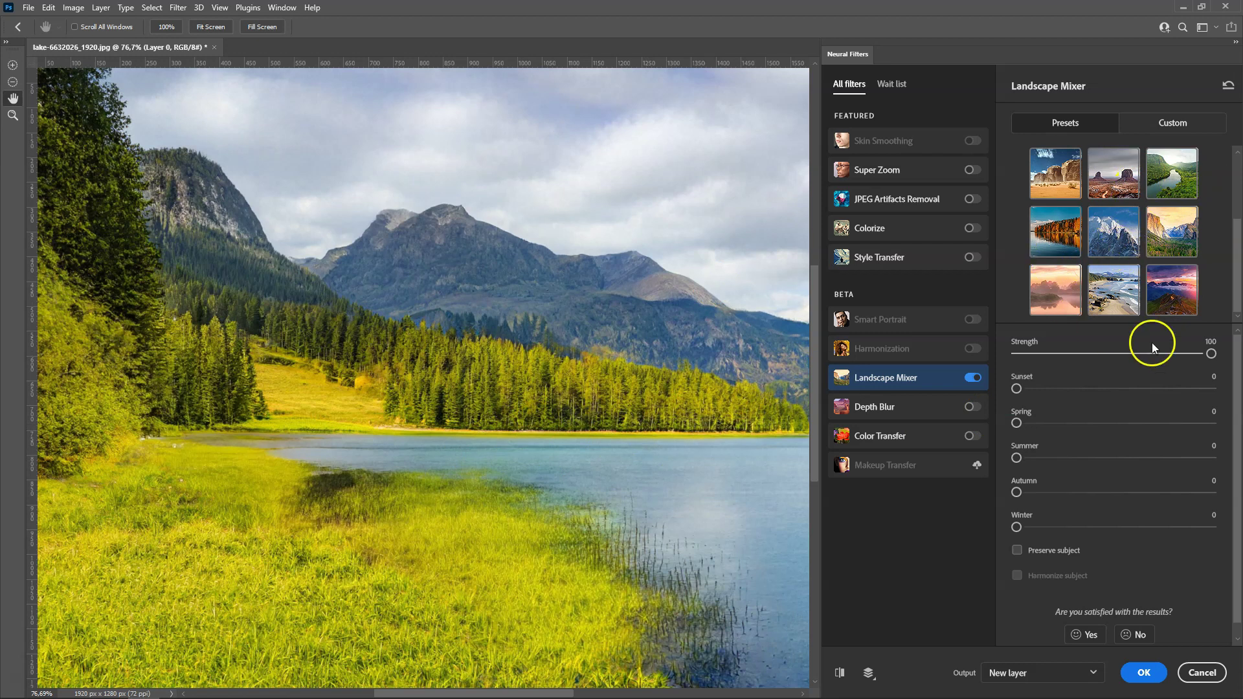
scroll(1170, 249, up, 2)
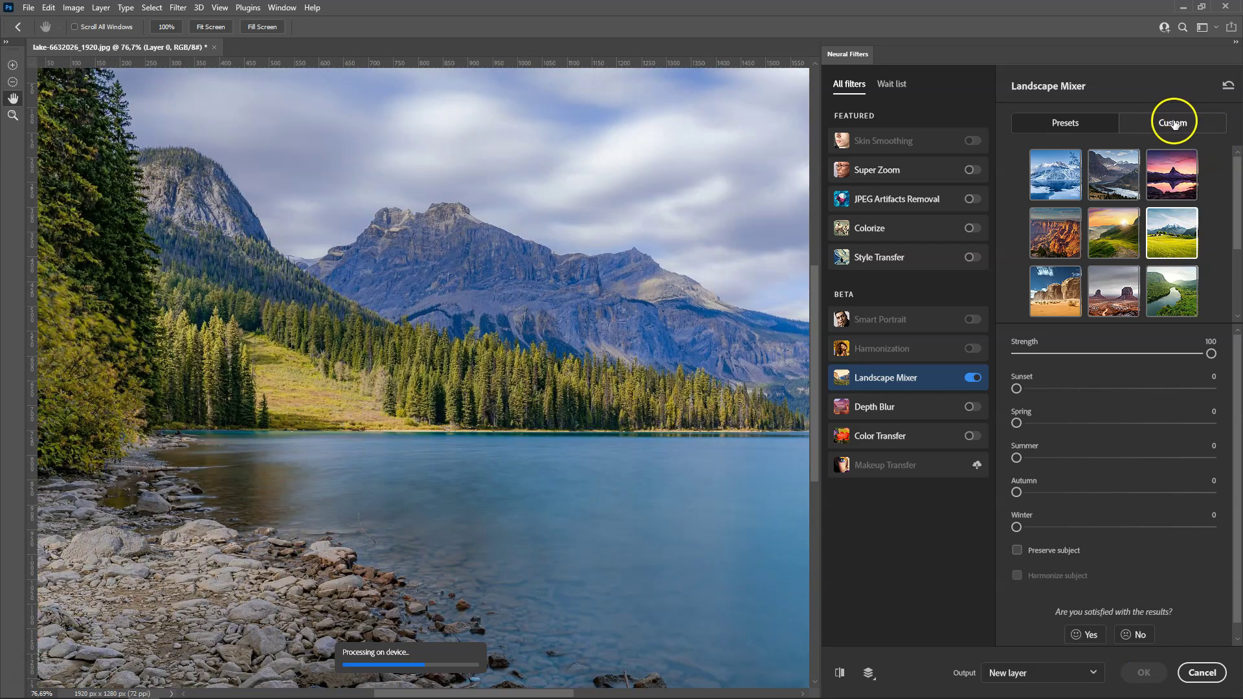
Step: Switch Landscape Mixer to Custom mode and open the style image source choices
click(1173, 123)
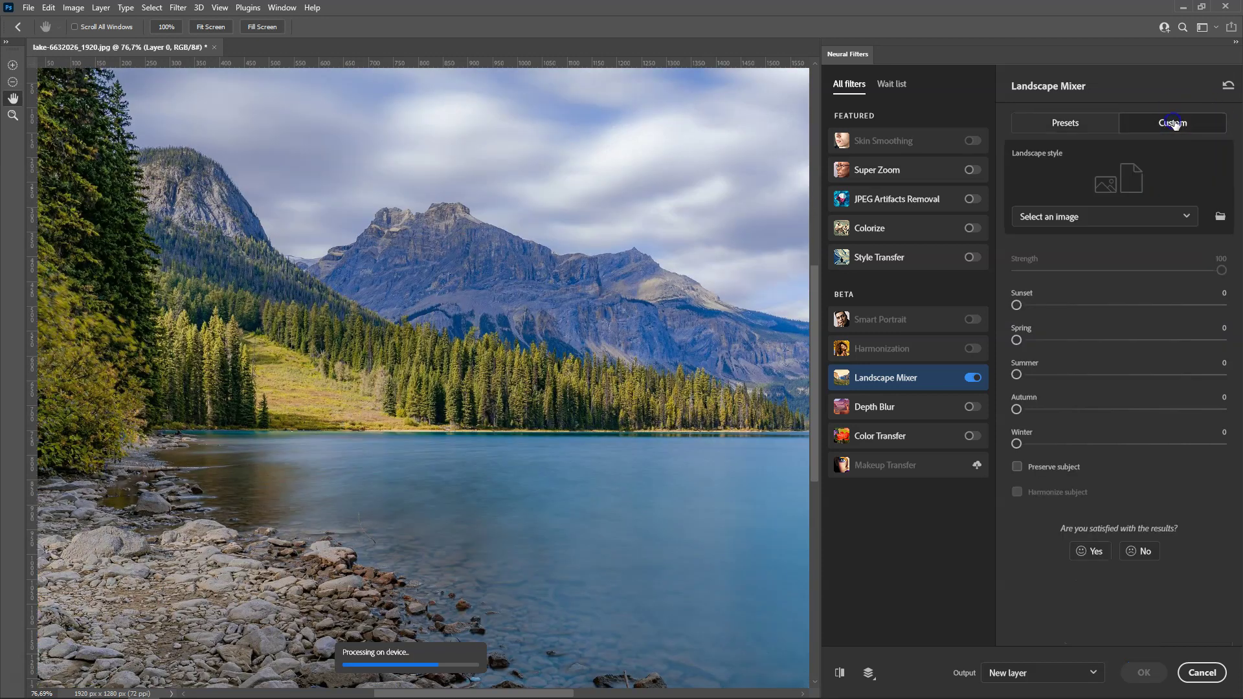
click(1140, 217)
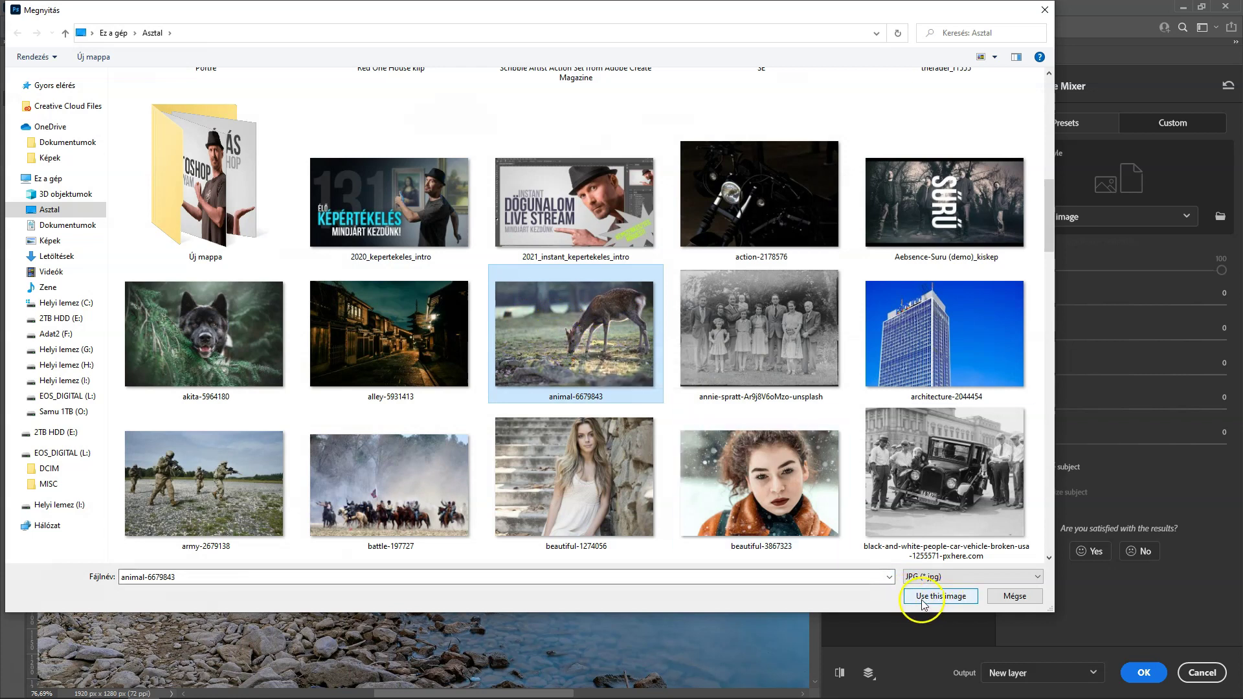
Step: Load the deer photo animal-6679843 as the custom Landscape Mixer style image
click(952, 596)
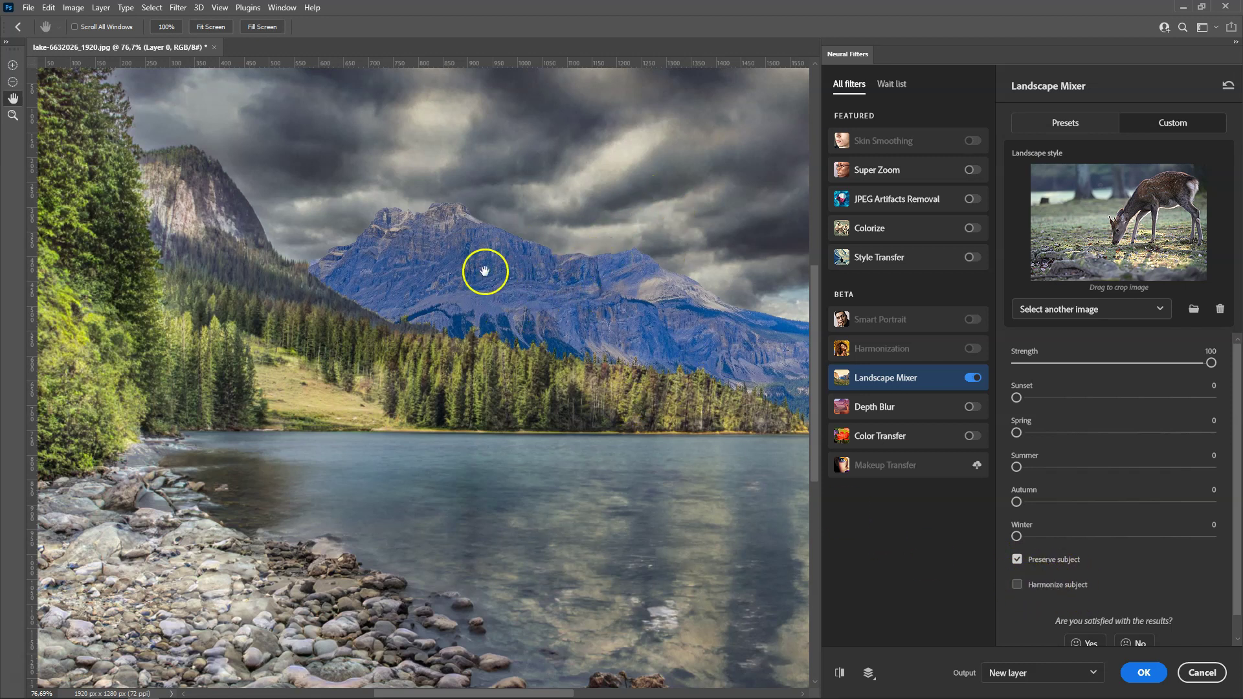
Step: Check Harmonize subject and uncheck Preserve subject so the mountain gets restyled too
click(1018, 584)
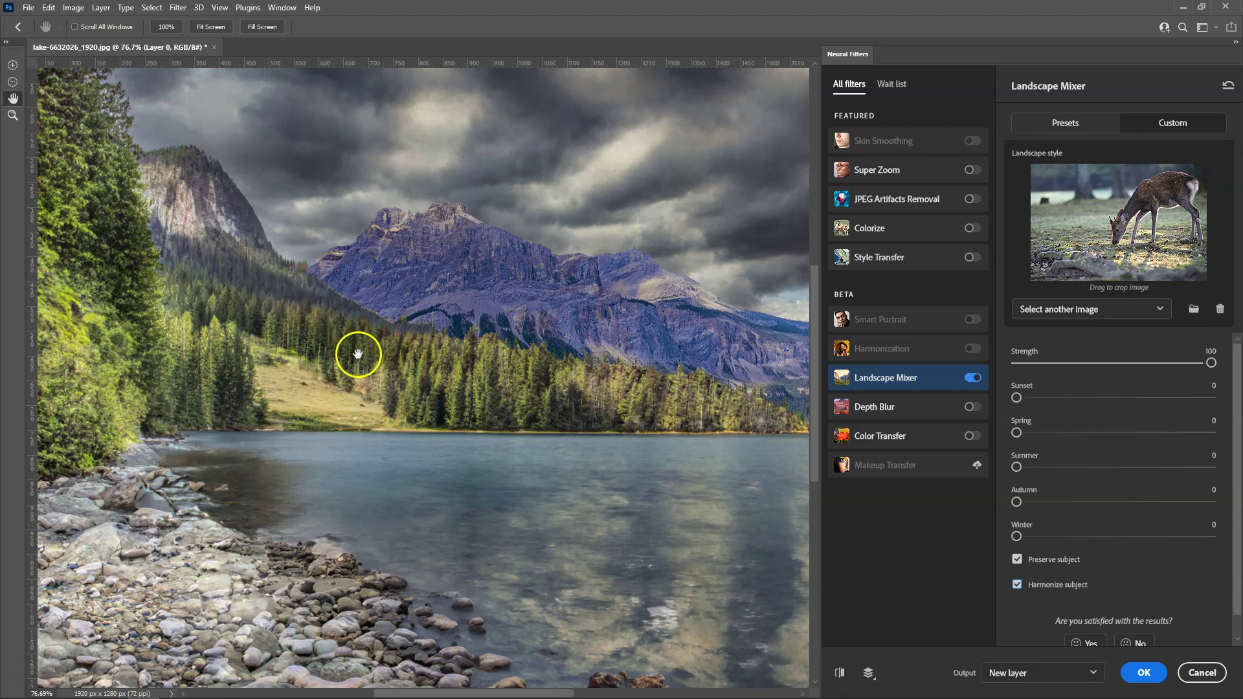
click(1017, 559)
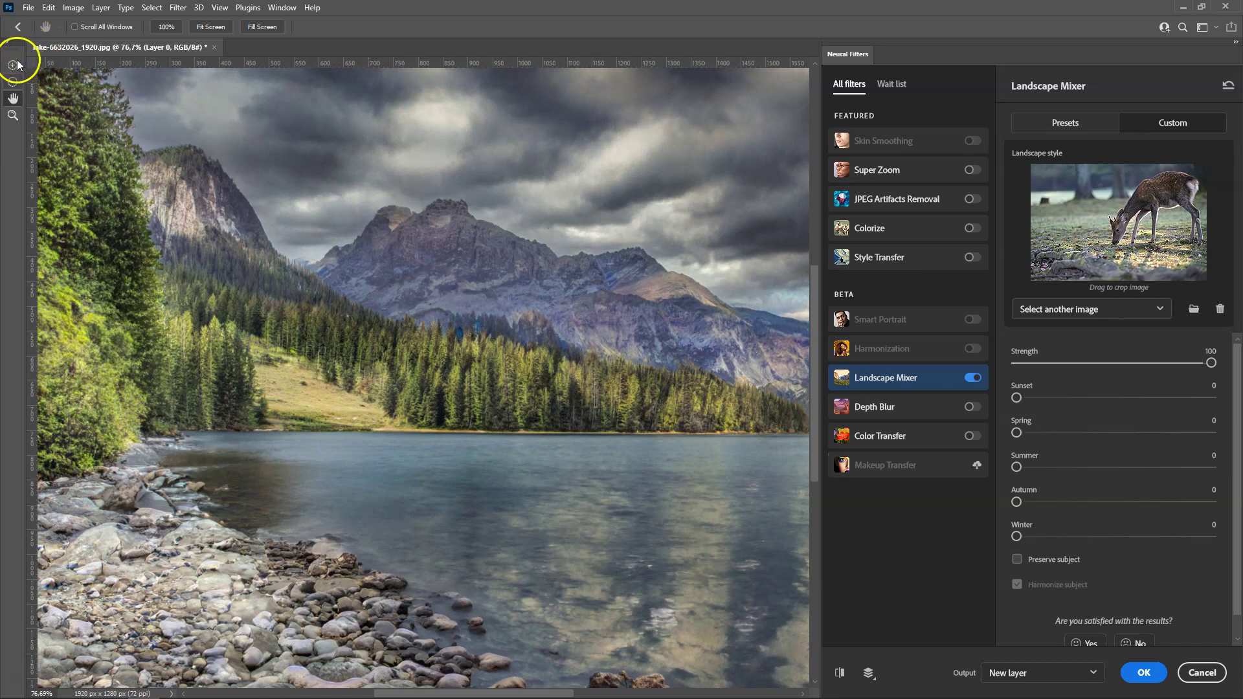
Step: Test-brush the filter away over the sky clouds, then reset the sky mask
click(12, 81)
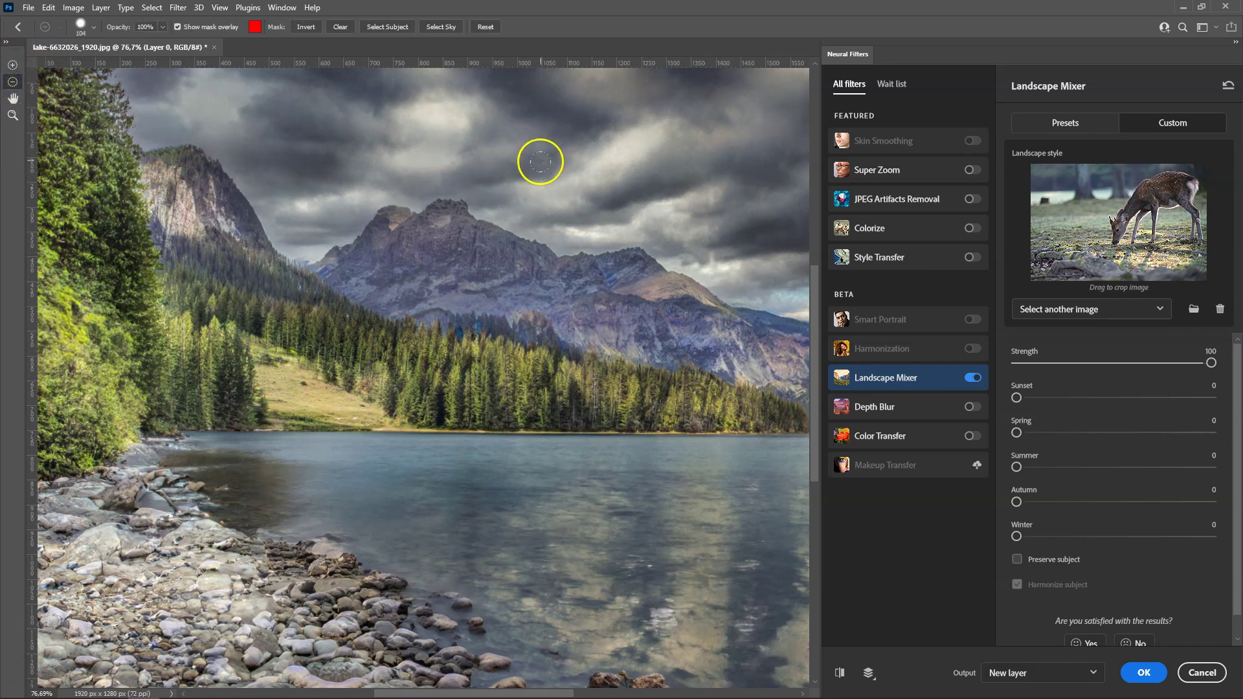
drag(540, 162, 558, 213)
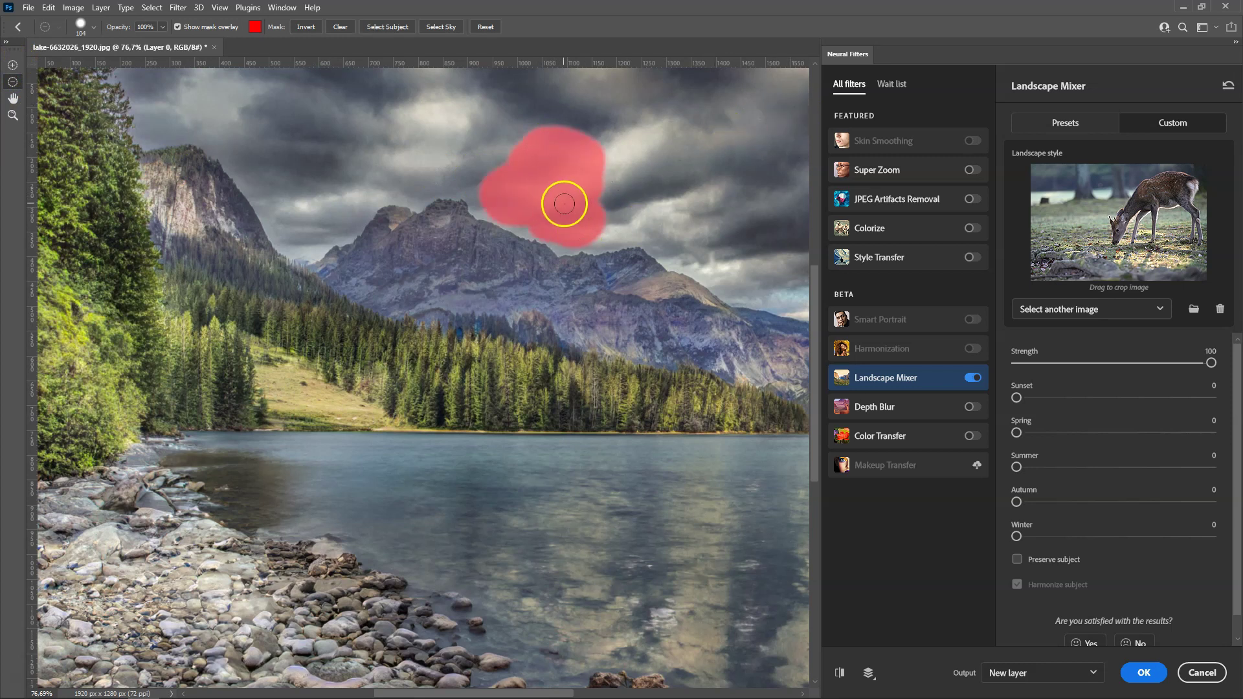
click(177, 27)
mouse_move(527, 158)
mouse_down()
mouse_move(424, 155)
mouse_move(466, 175)
mouse_move(330, 159)
mouse_up()
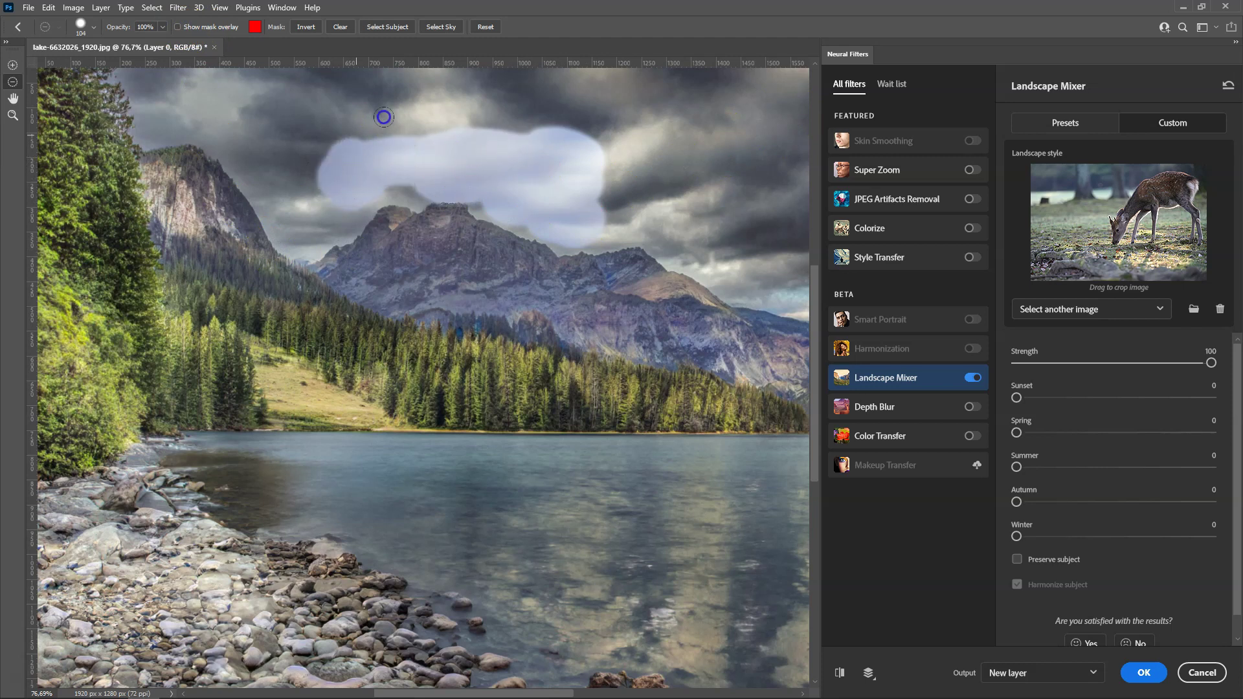
mouse_move(425, 119)
mouse_down()
mouse_move(433, 83)
mouse_move(368, 148)
mouse_move(530, 278)
mouse_move(690, 275)
mouse_move(542, 263)
mouse_up()
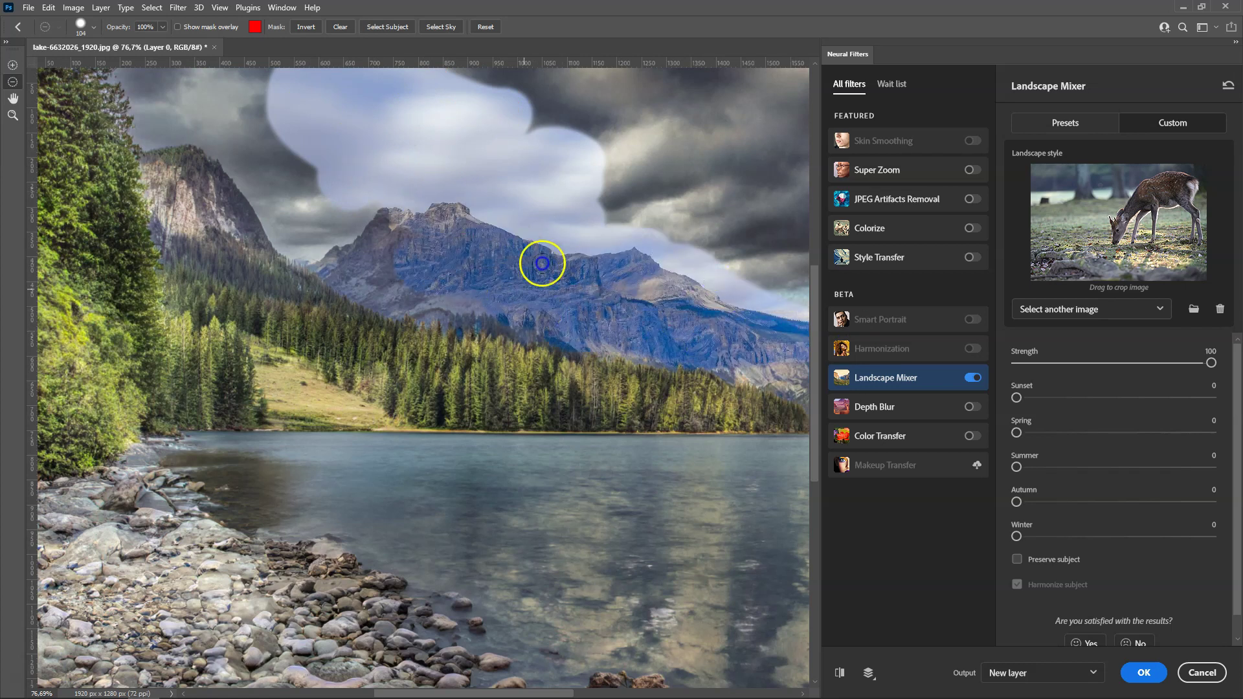
click(485, 27)
Step: Retry sky masking with Preserve subject on, then turn it off and set Strength to 47
click(1018, 561)
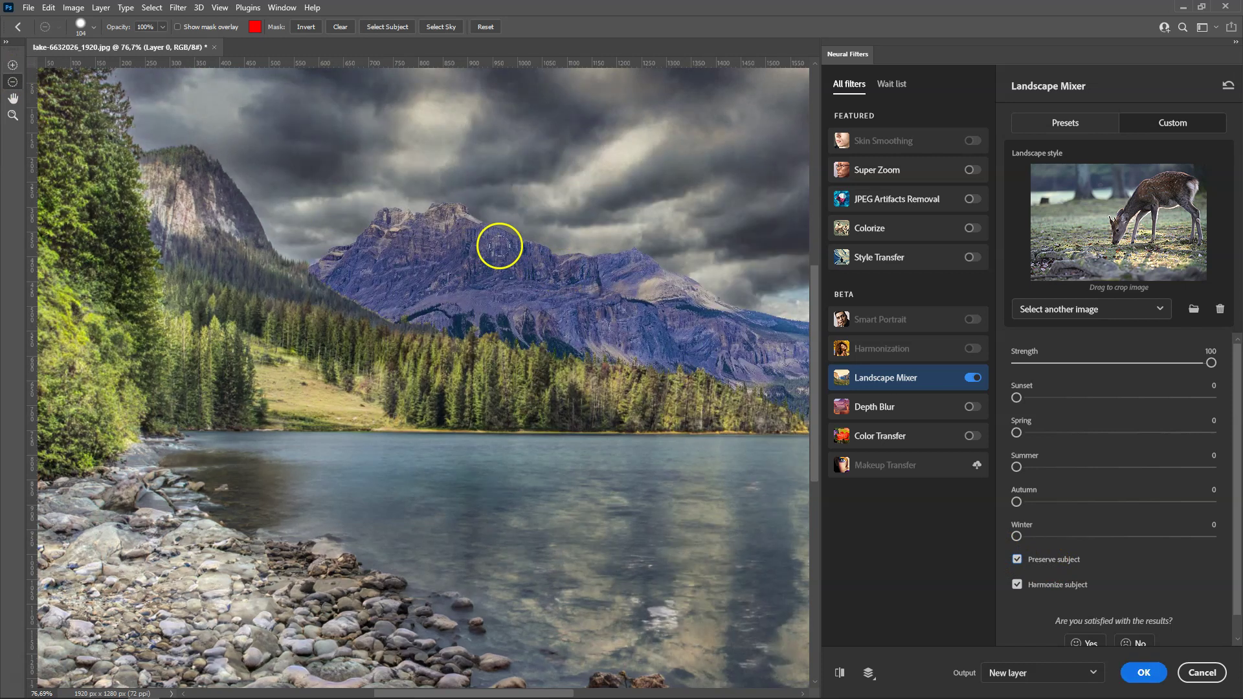
mouse_move(538, 262)
mouse_down()
mouse_move(554, 224)
mouse_move(415, 195)
mouse_up()
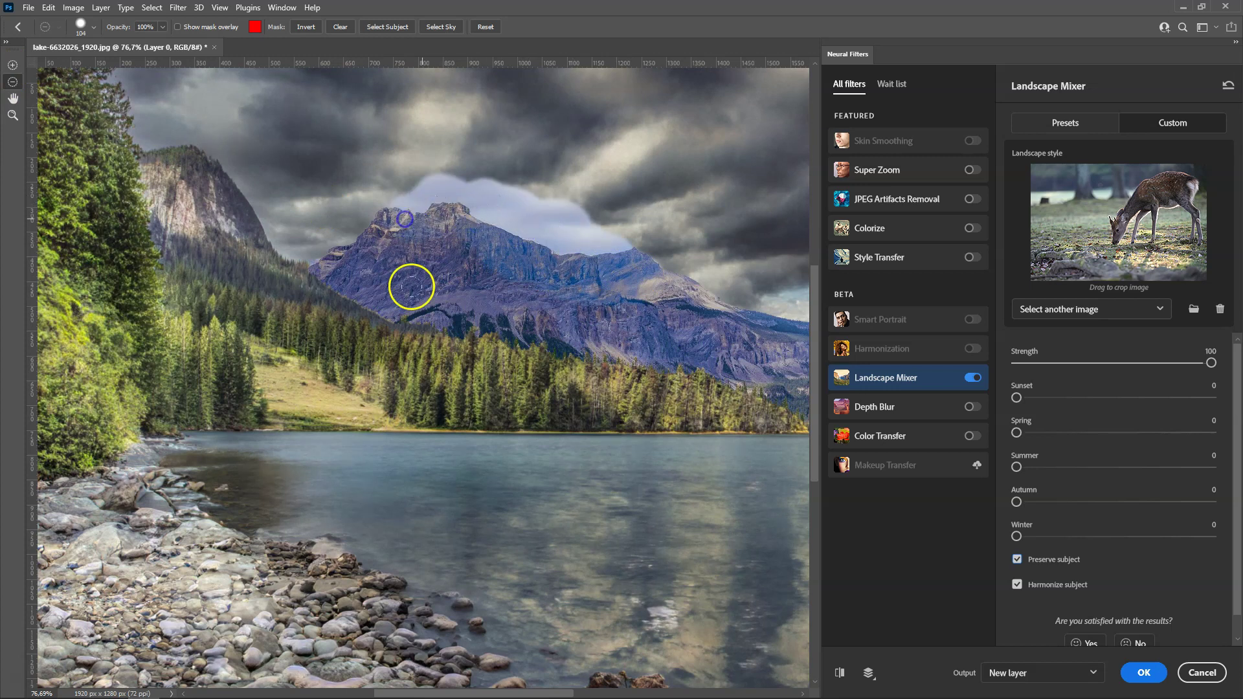
key(b)
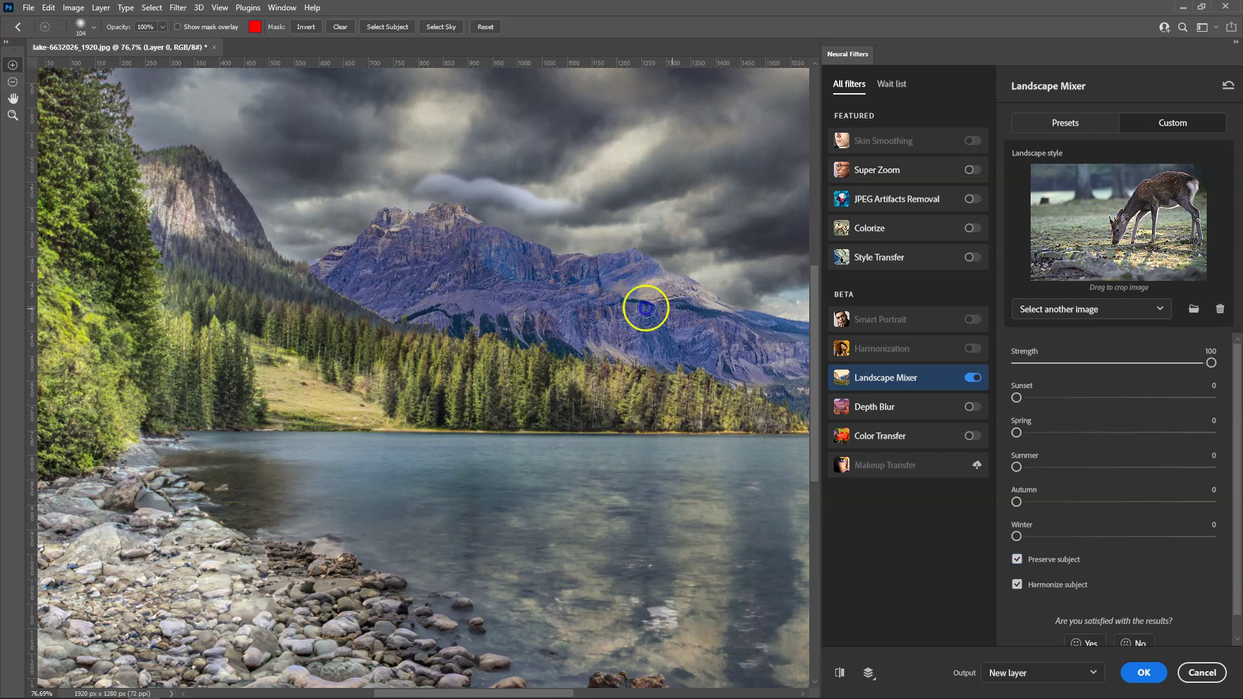
mouse_move(540, 293)
mouse_down()
mouse_move(566, 196)
mouse_move(430, 195)
mouse_up()
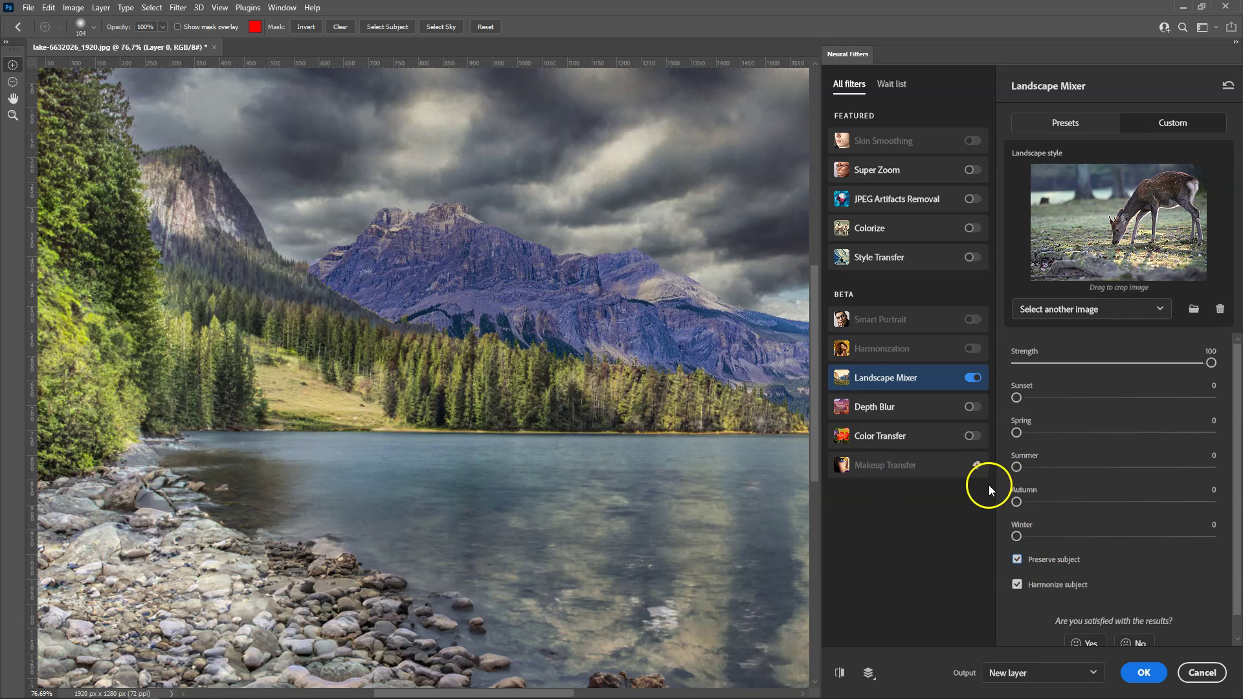
click(1056, 559)
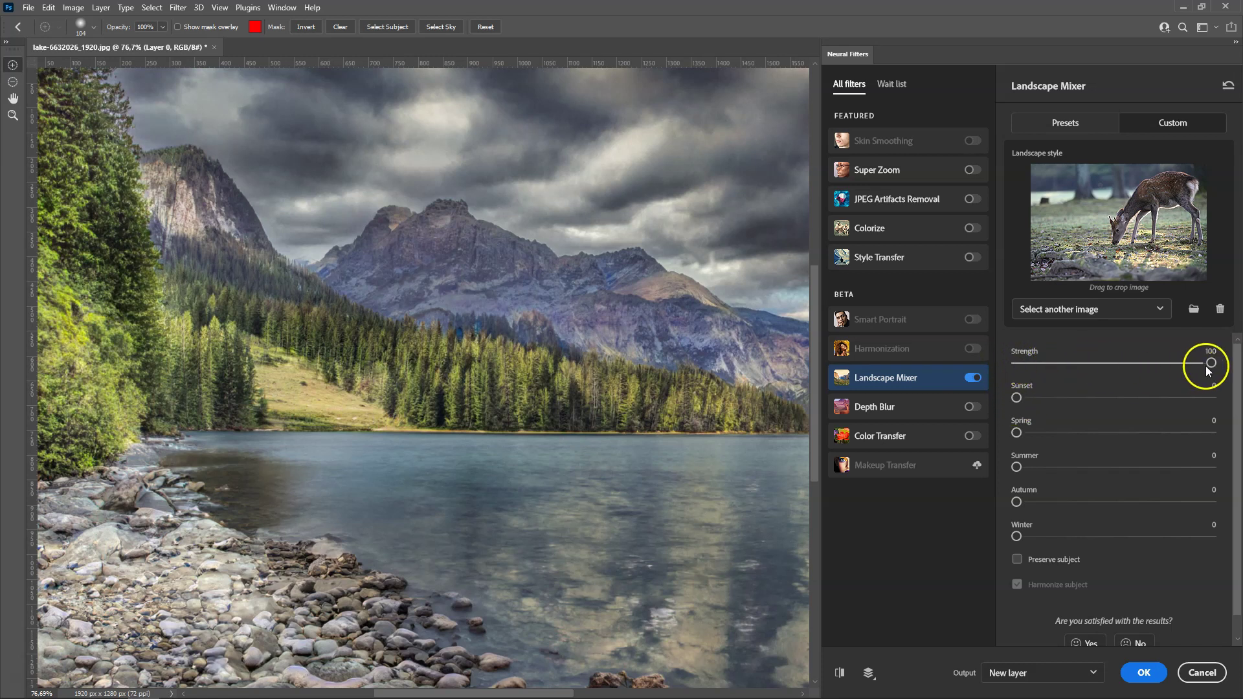
drag(1208, 371, 1082, 372)
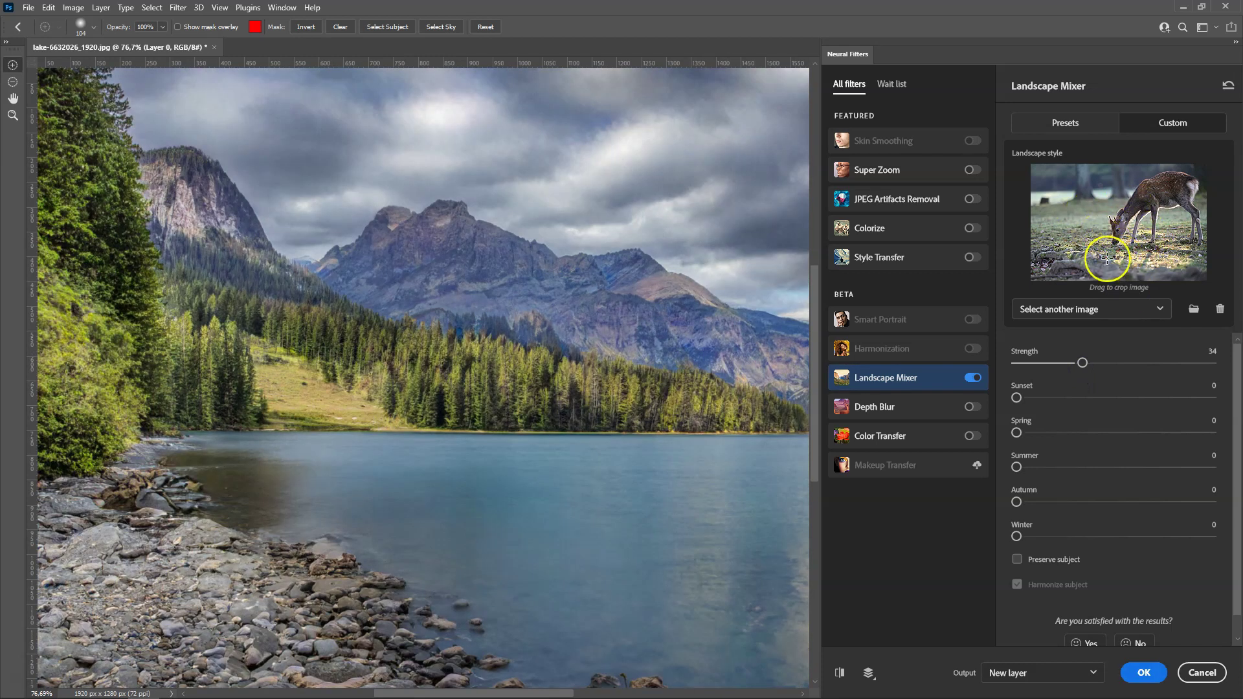
Step: Raise the Landscape Mixer Strength from 47 to 62 for darker stormy clouds
drag(1085, 362, 1137, 363)
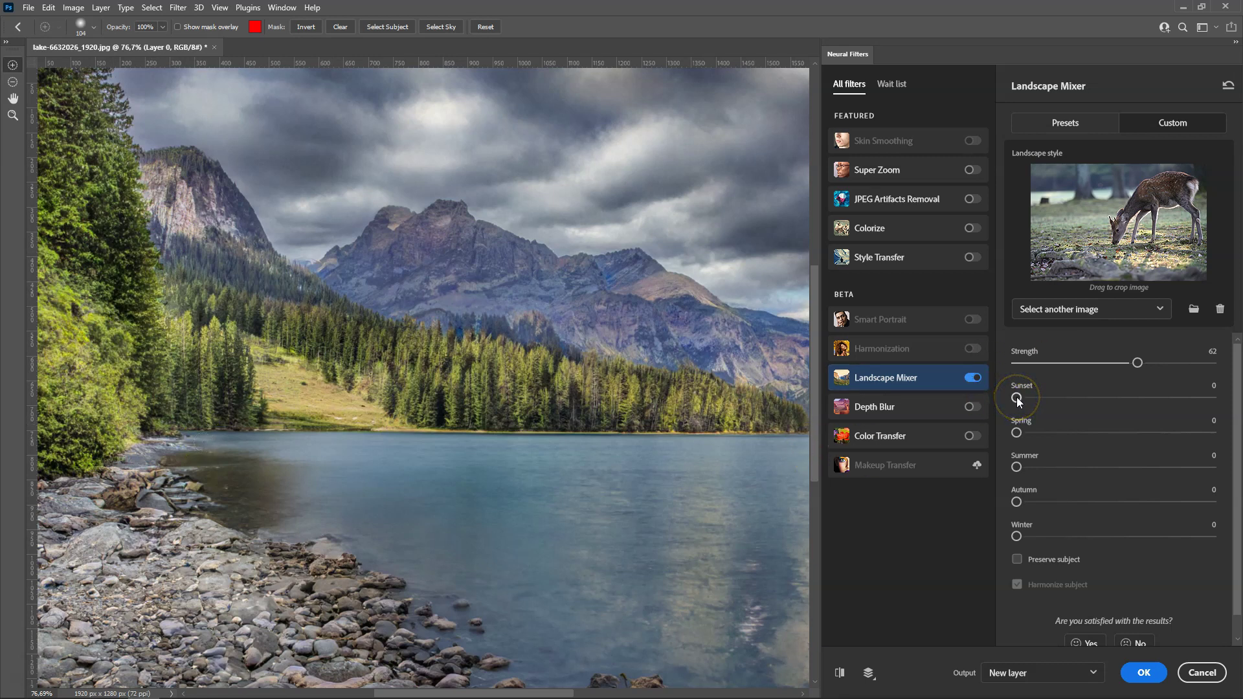
drag(1017, 398, 1088, 398)
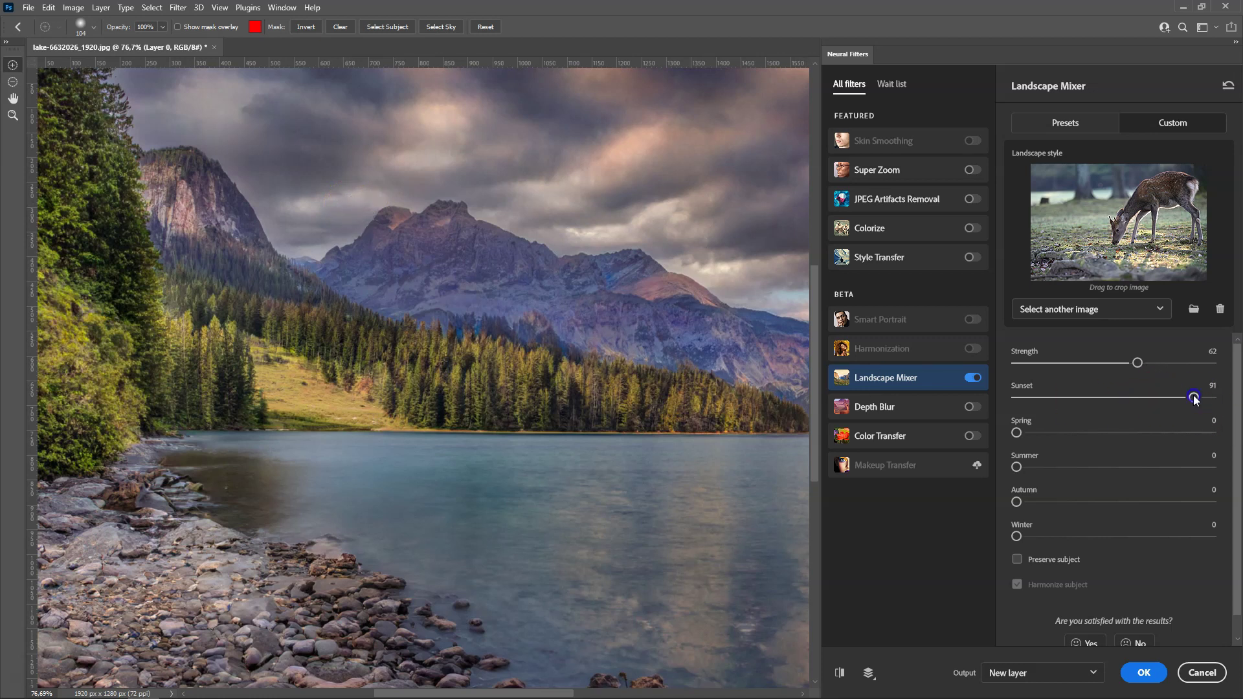
drag(1035, 402, 1015, 400)
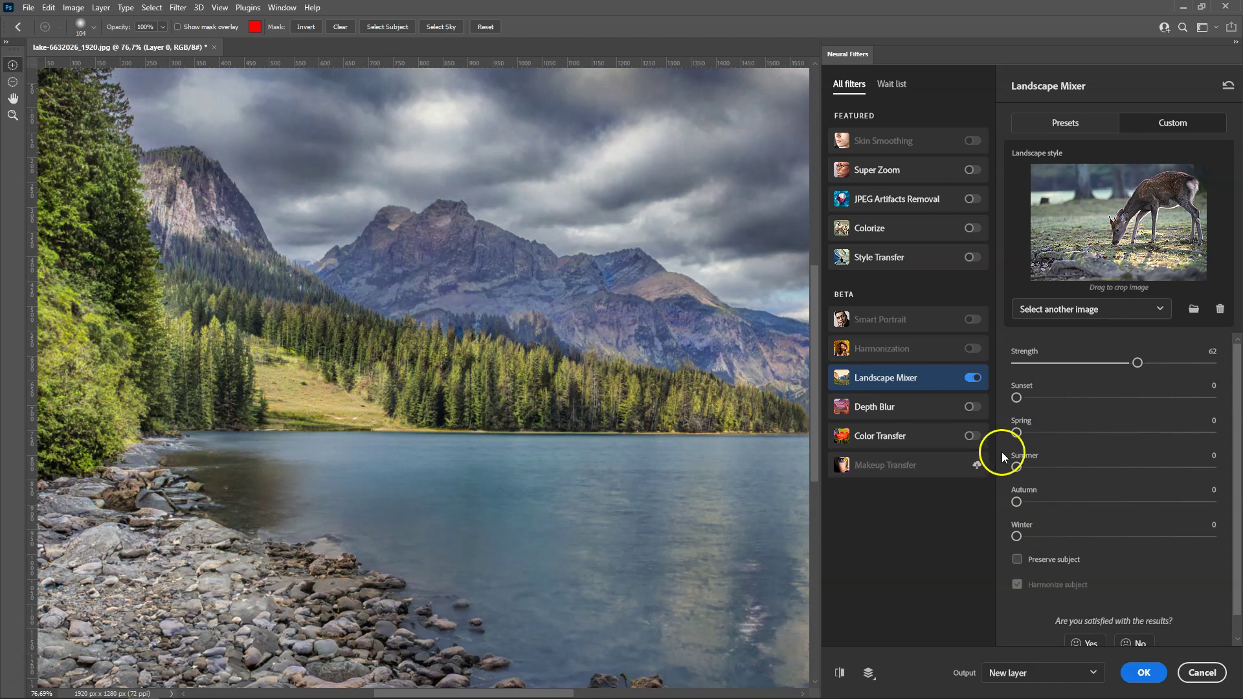
Step: Try the Spring season slider at full amount, then swap it for Summer
mouse_move(1018, 437)
mouse_down()
mouse_move(1034, 437)
mouse_move(1021, 439)
mouse_up()
drag(1112, 439, 1227, 437)
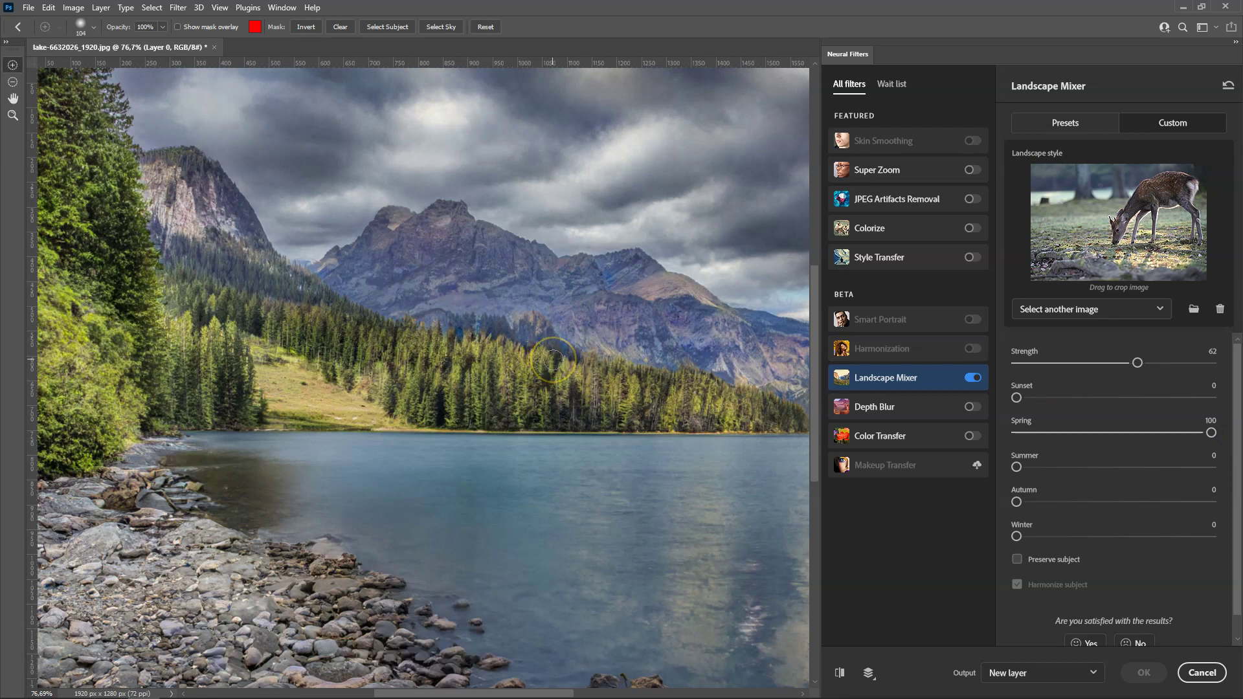
click(552, 359)
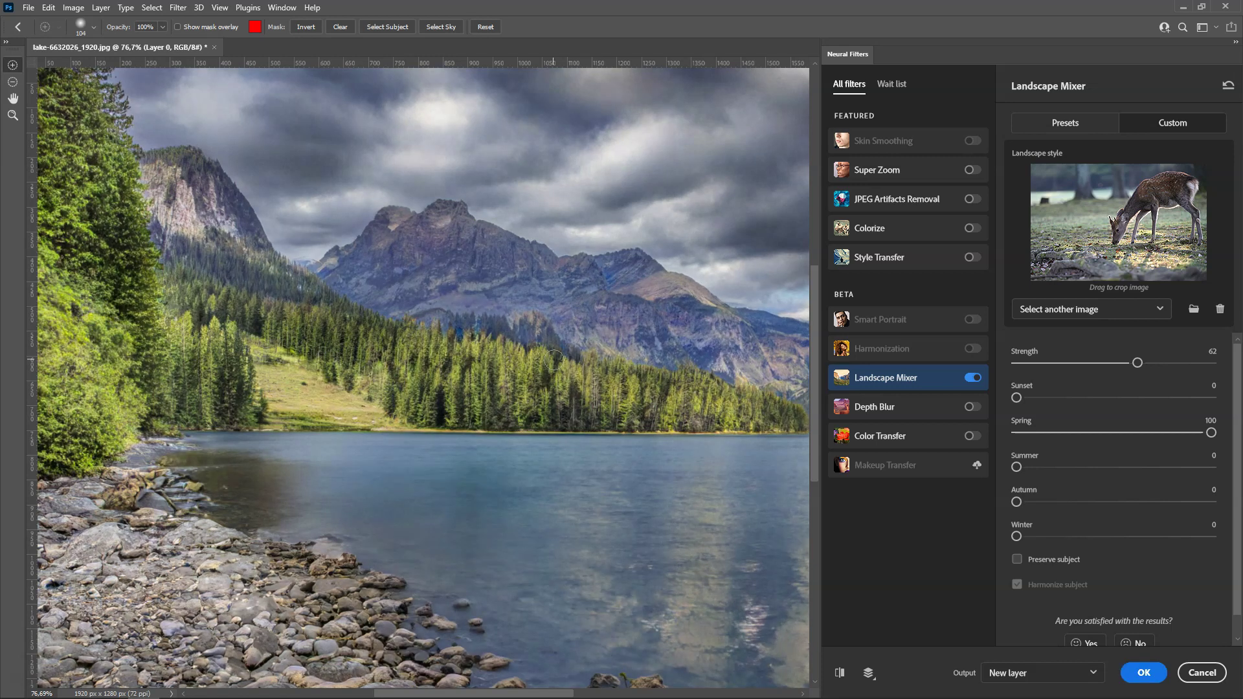
click(1153, 434)
mouse_move(1213, 434)
mouse_down()
mouse_move(1017, 433)
mouse_move(1075, 466)
mouse_move(1223, 469)
mouse_up()
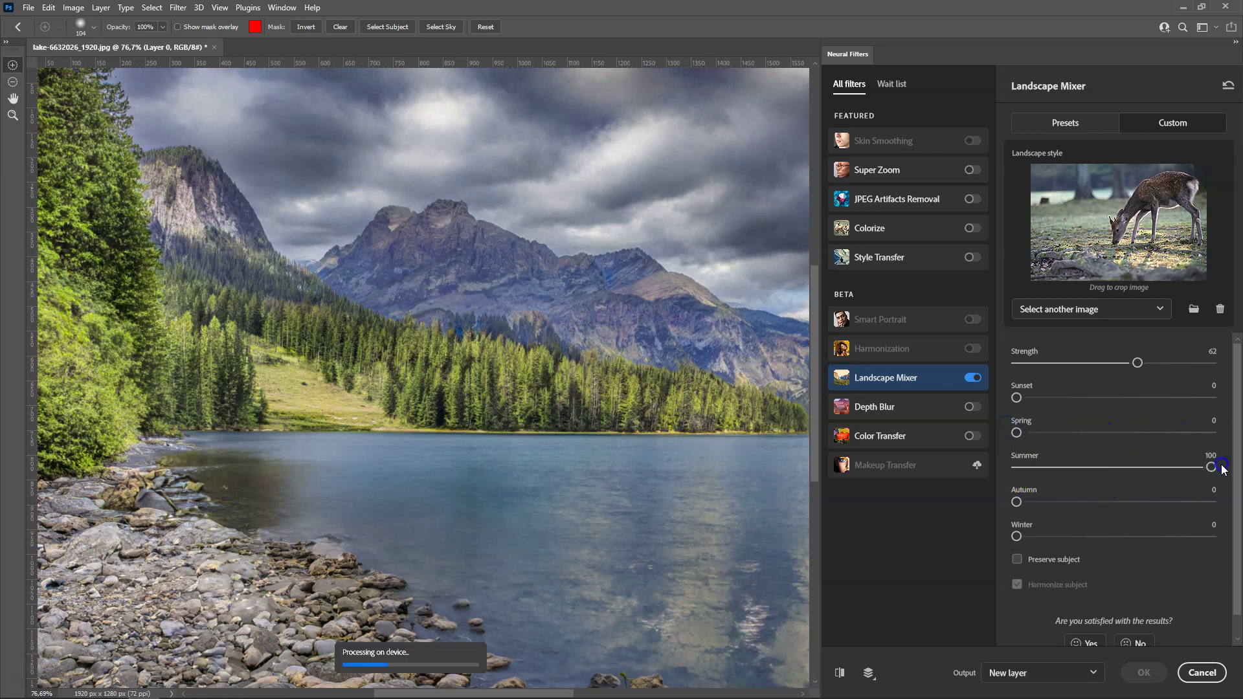
Step: Swap to Autumn, then set Winter to 100 and reframe the style image crop
click(1018, 433)
click(1044, 489)
mouse_move(1055, 480)
mouse_down()
mouse_move(1212, 468)
mouse_move(1019, 505)
mouse_up()
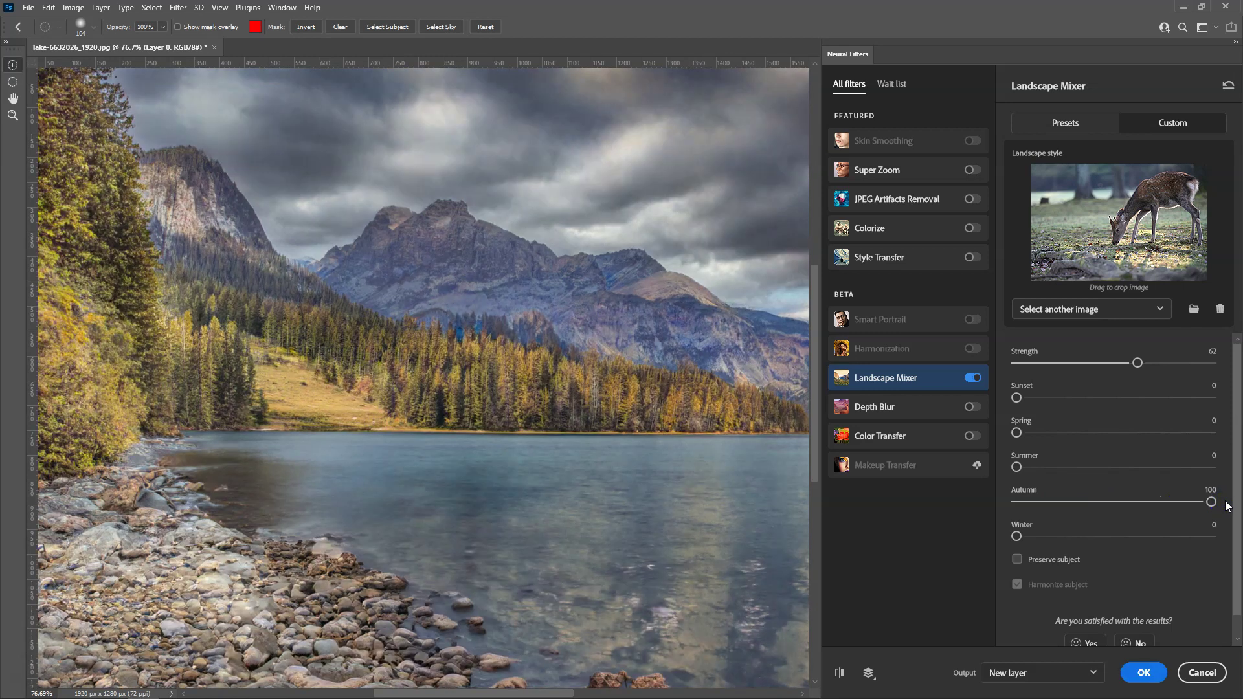
mouse_move(1217, 506)
mouse_down()
mouse_move(999, 514)
mouse_move(1204, 538)
mouse_up()
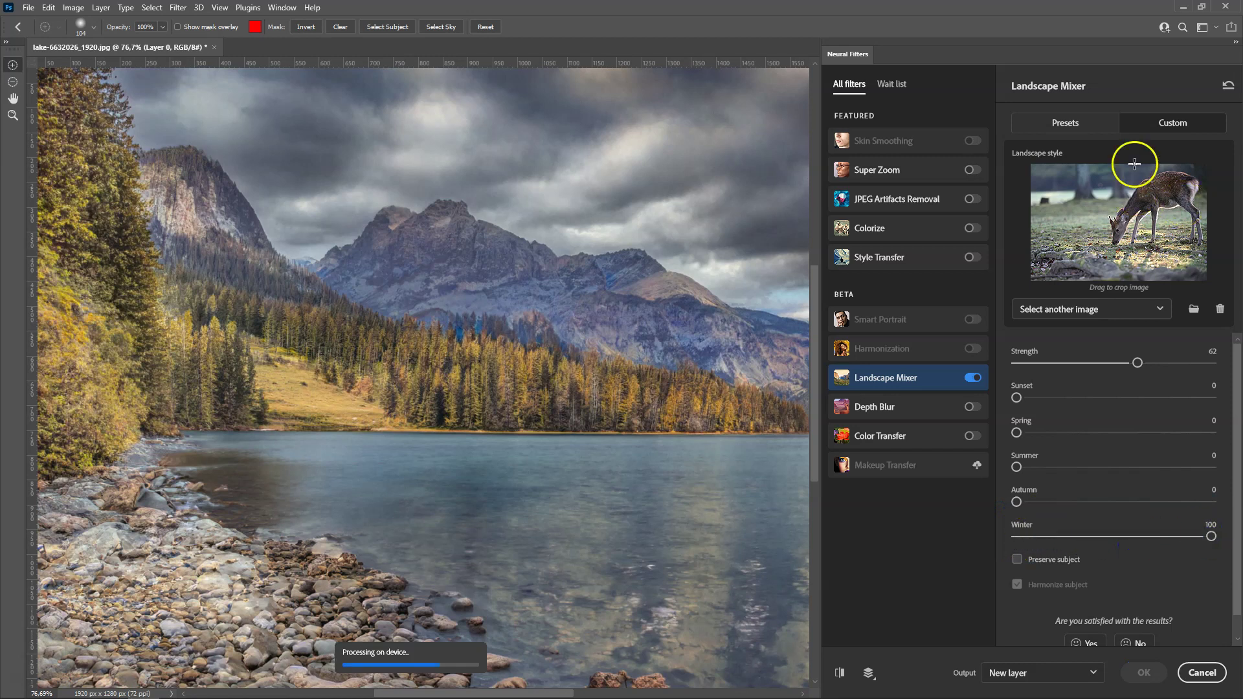
drag(1077, 252, 1116, 237)
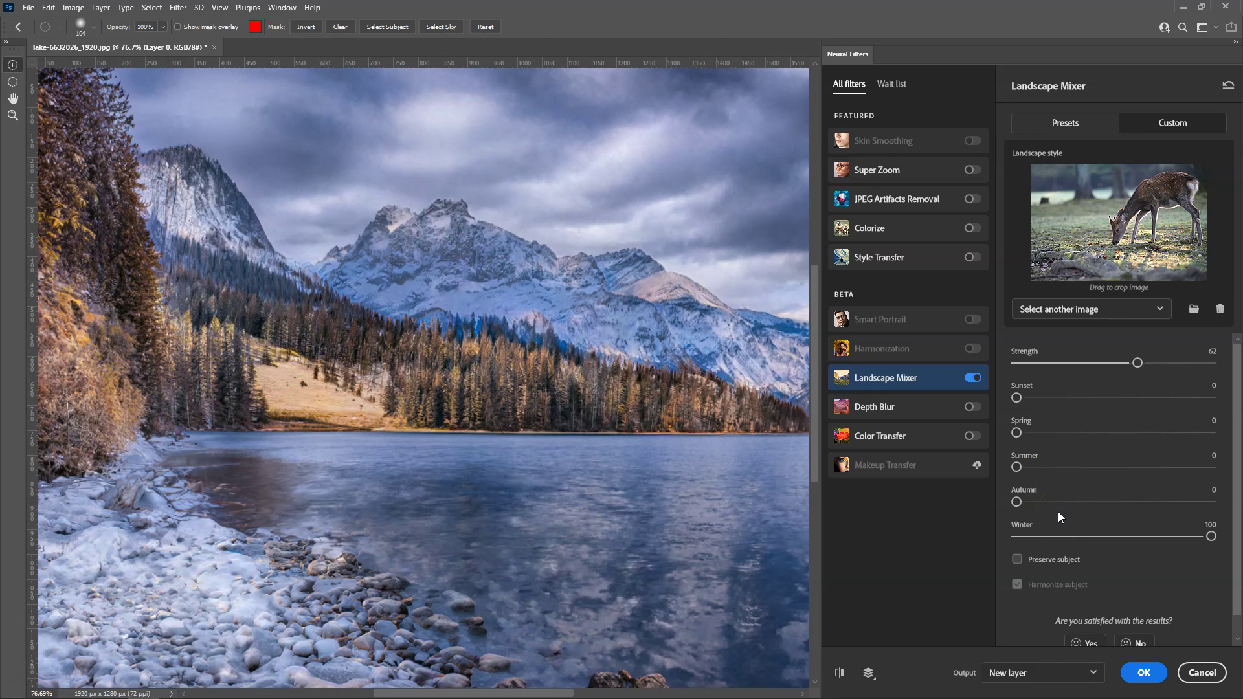
Step: Toggle Show original repeatedly to compare the winter result with the original lake photo
click(643, 426)
mouse_move(439, 319)
mouse_down()
mouse_move(433, 286)
mouse_move(437, 362)
mouse_move(674, 495)
mouse_move(666, 405)
mouse_move(405, 386)
mouse_move(465, 393)
mouse_move(408, 338)
mouse_move(430, 286)
mouse_move(748, 350)
mouse_move(394, 250)
mouse_move(430, 258)
mouse_move(407, 261)
mouse_move(397, 314)
mouse_move(451, 259)
mouse_move(460, 291)
mouse_move(552, 360)
mouse_move(383, 272)
mouse_move(398, 233)
mouse_move(693, 319)
mouse_move(420, 241)
mouse_move(402, 249)
mouse_move(536, 338)
mouse_up()
click(840, 673)
mouse_move(437, 227)
mouse_down()
mouse_move(397, 347)
mouse_move(460, 388)
mouse_move(426, 370)
mouse_move(582, 405)
mouse_move(603, 394)
mouse_move(436, 380)
mouse_move(499, 425)
mouse_up()
click(840, 672)
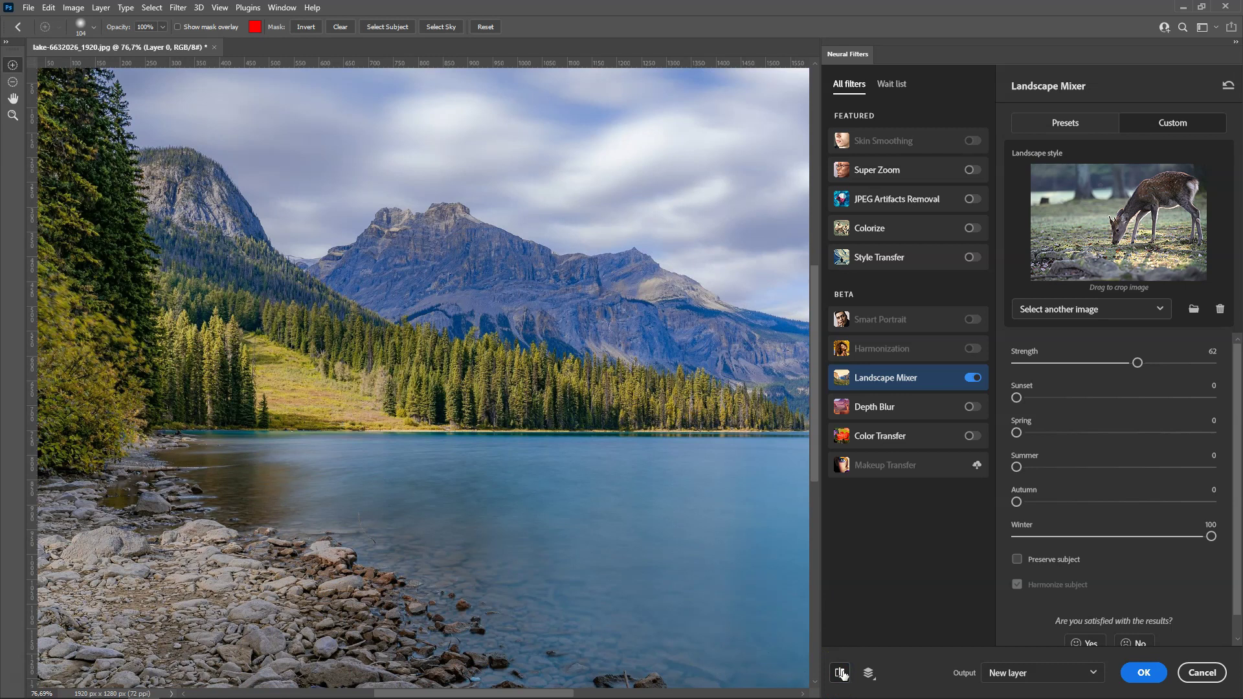
click(841, 673)
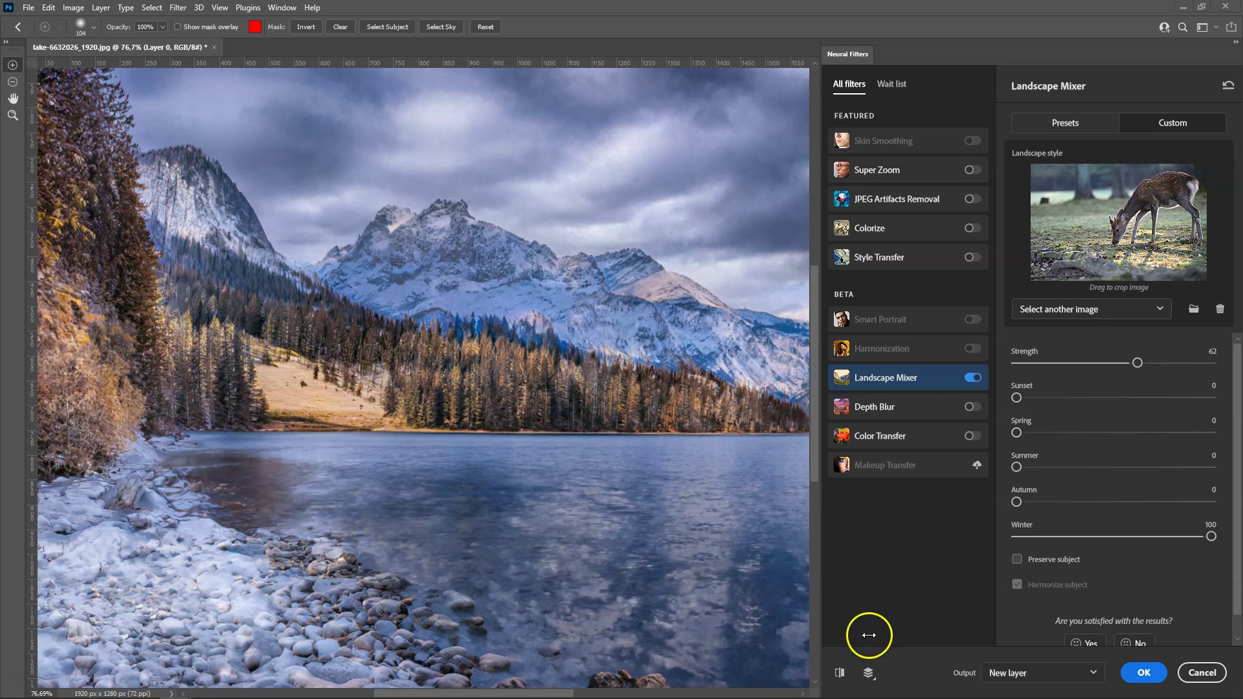
click(840, 674)
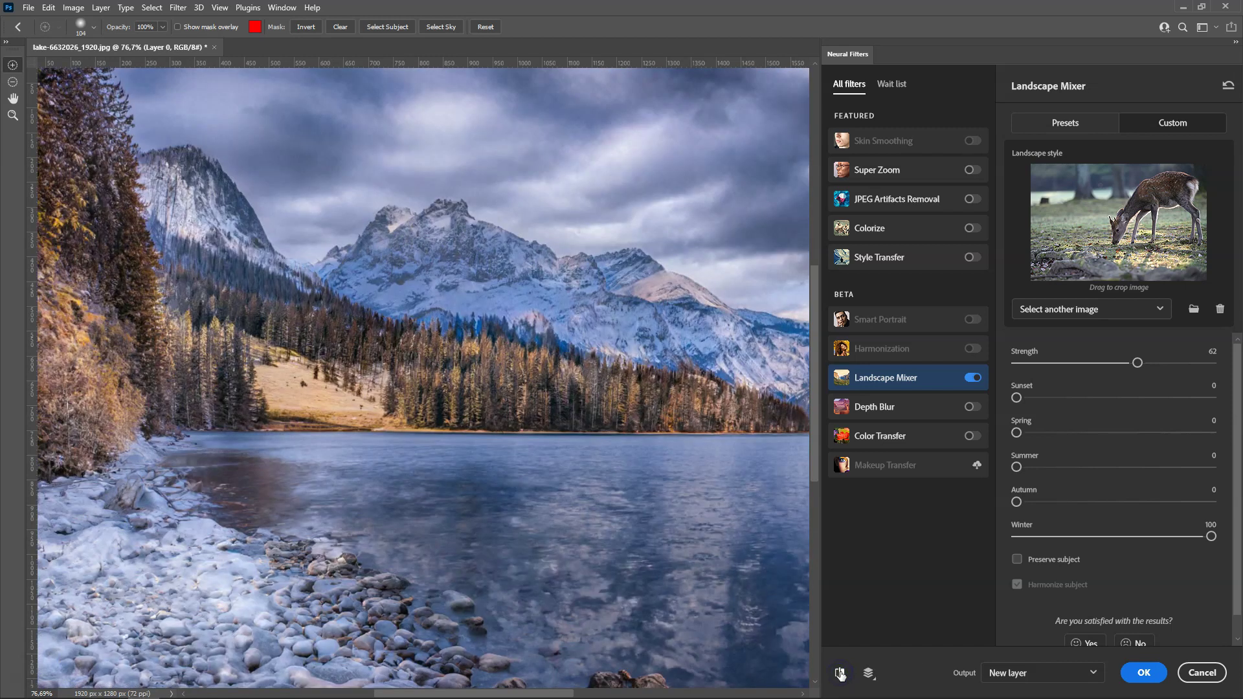
click(841, 674)
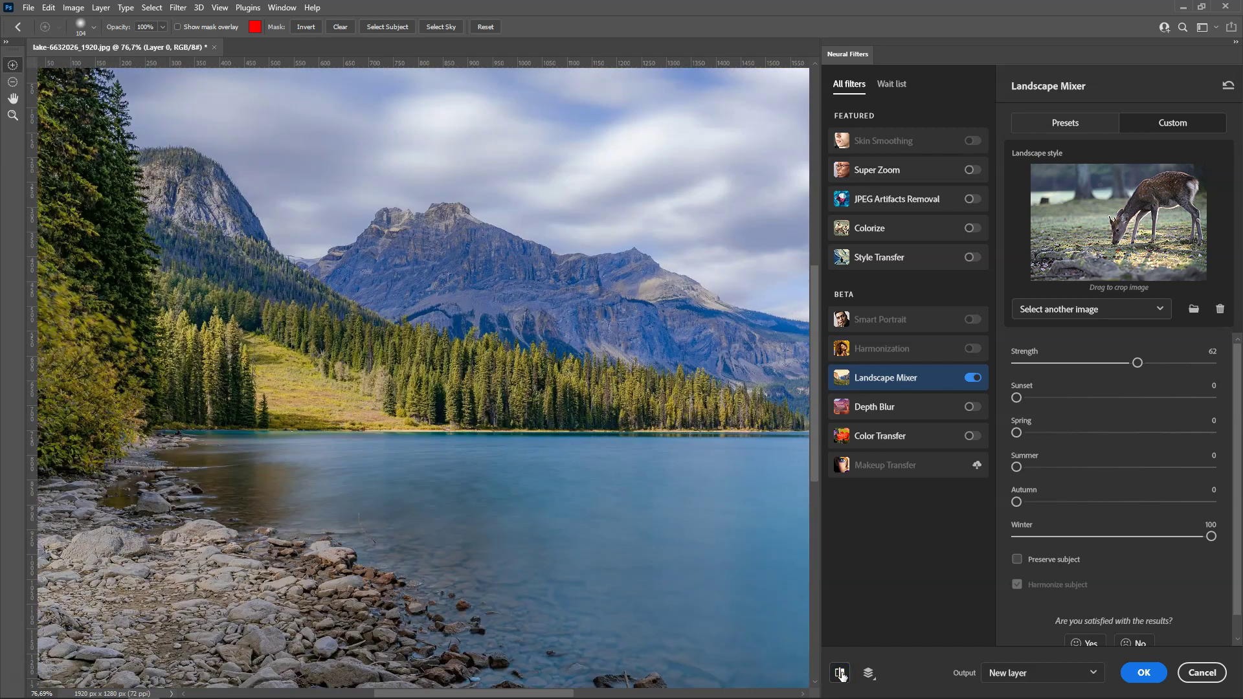
click(842, 674)
click(845, 676)
click(842, 676)
click(842, 675)
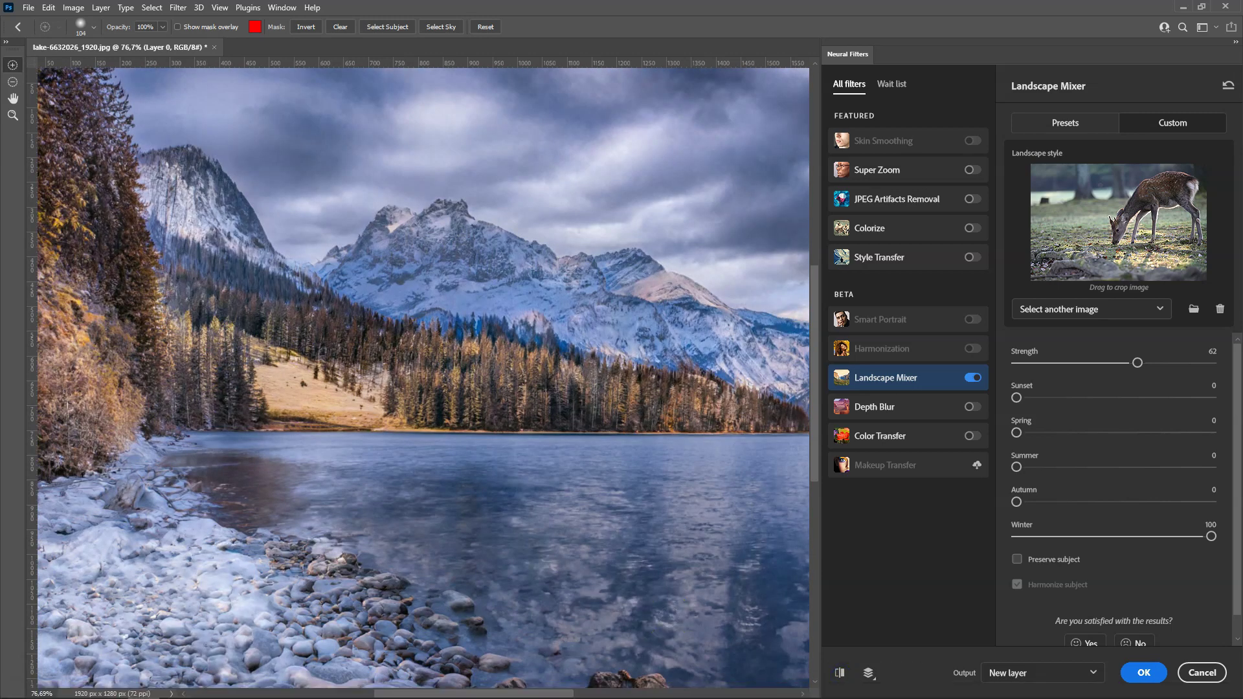
Step: Zoom to 200% on the forest below the snowy peak
click(11, 120)
click(452, 314)
click(452, 316)
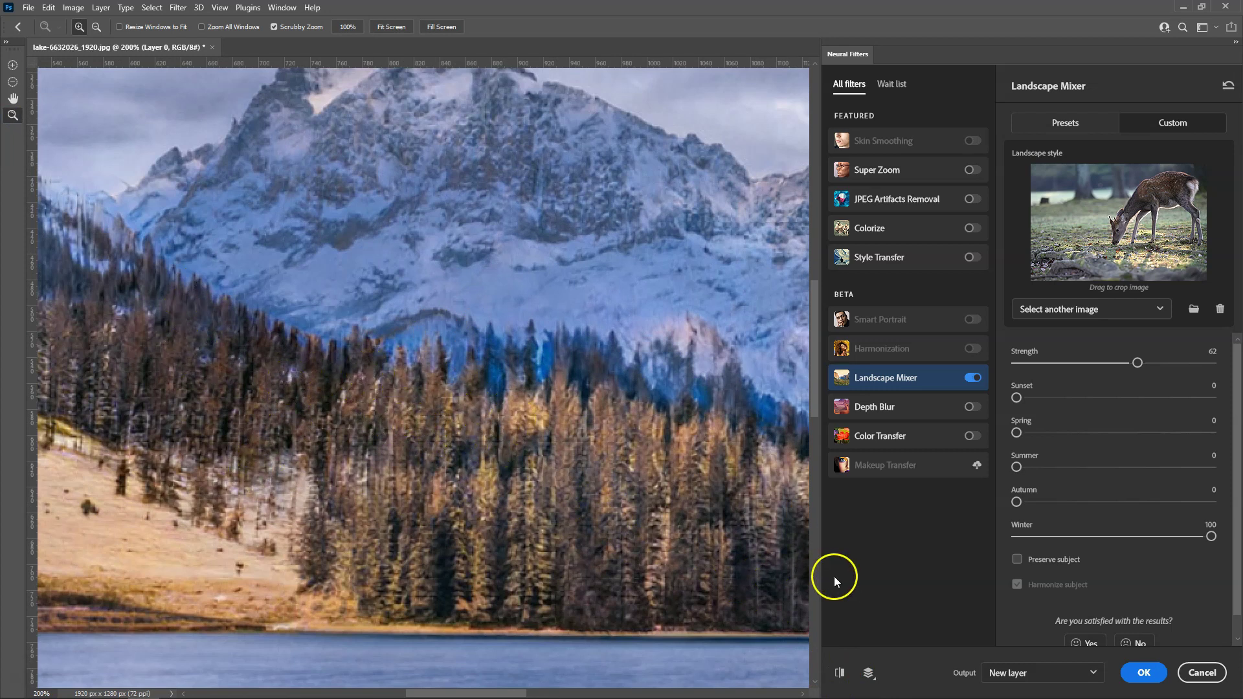
Step: Pan up to the sky and compare the winter preview with the original sky
click(14, 99)
drag(486, 225, 434, 369)
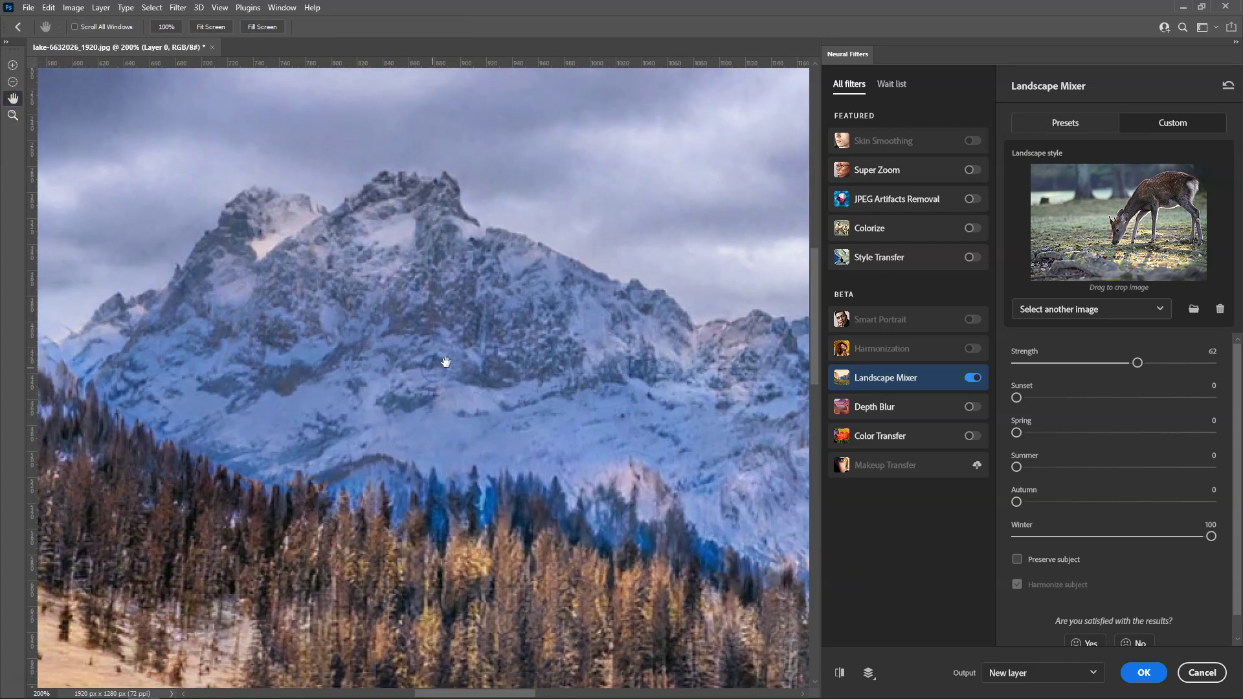
drag(505, 274, 266, 696)
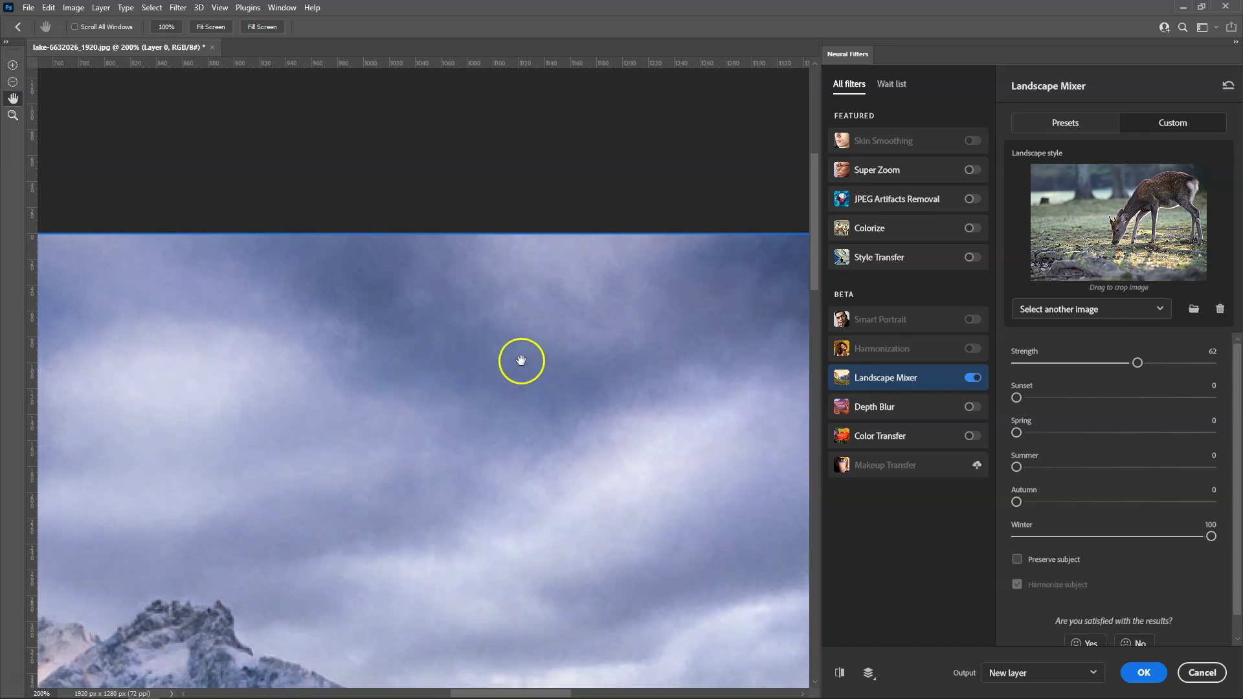
click(840, 673)
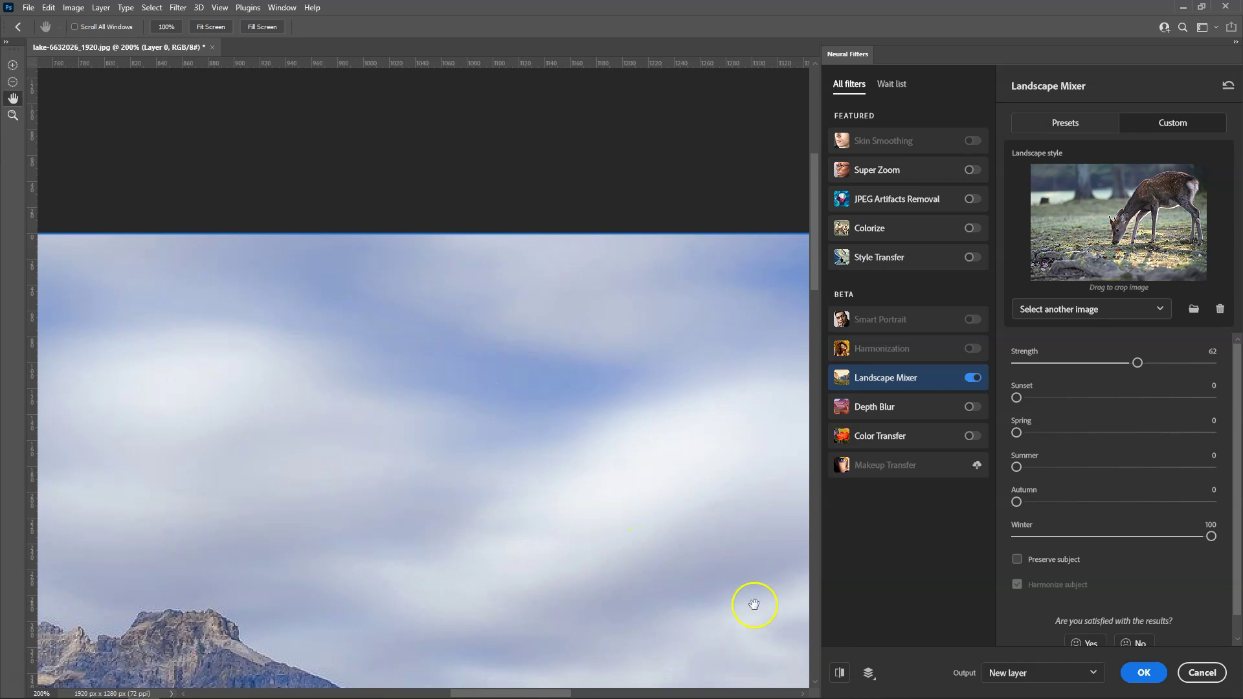
click(841, 673)
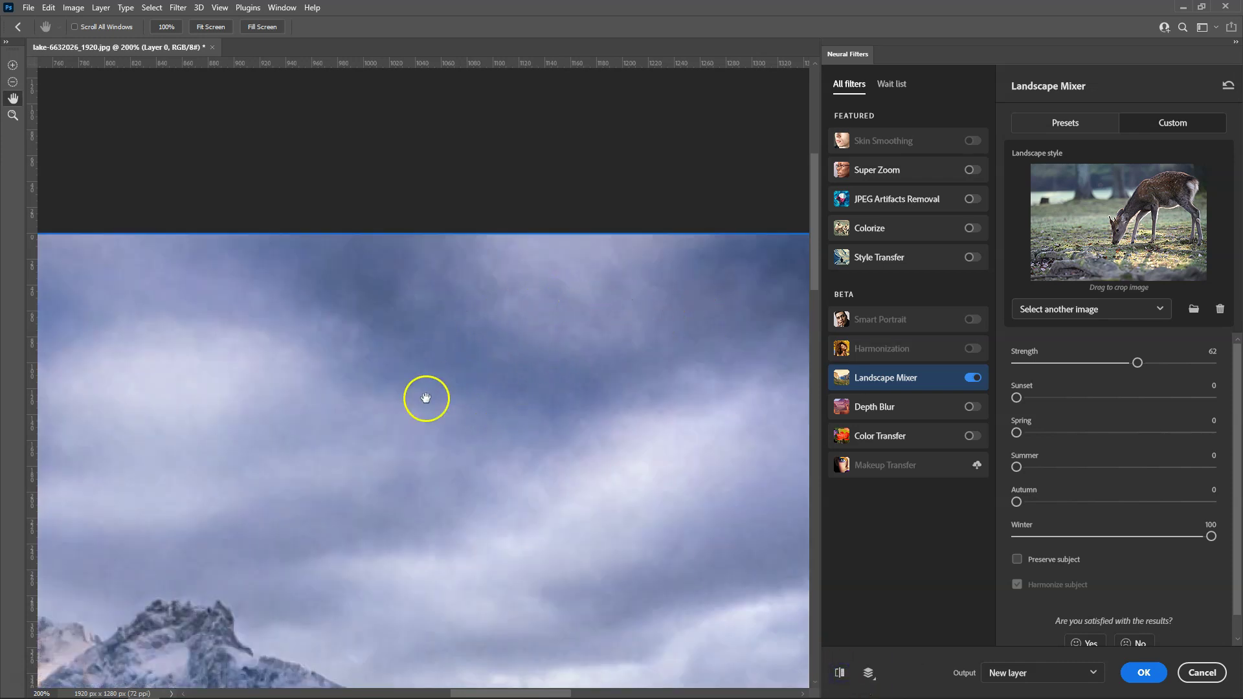
Step: Compare the mountains and forest against the original photo, then zoom out to 66.7%
drag(397, 424, 555, 258)
drag(443, 408, 533, 255)
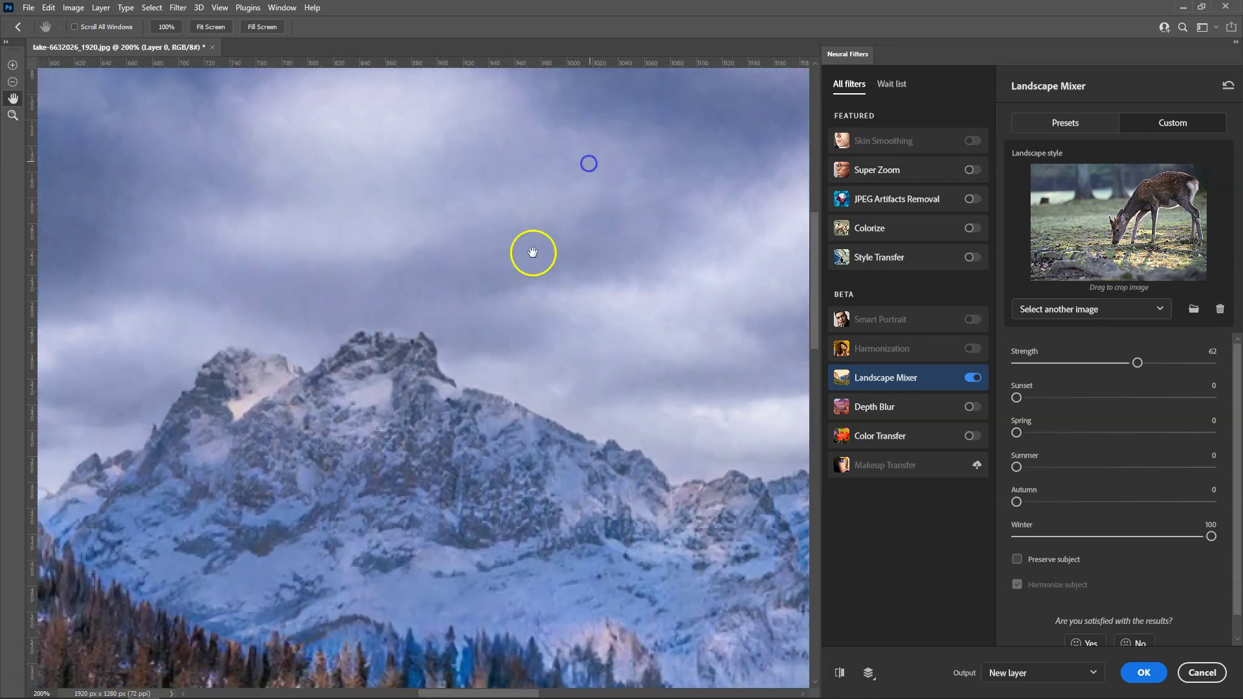
drag(467, 357, 552, 212)
mouse_move(308, 453)
mouse_down()
mouse_move(544, 338)
mouse_move(449, 408)
mouse_up()
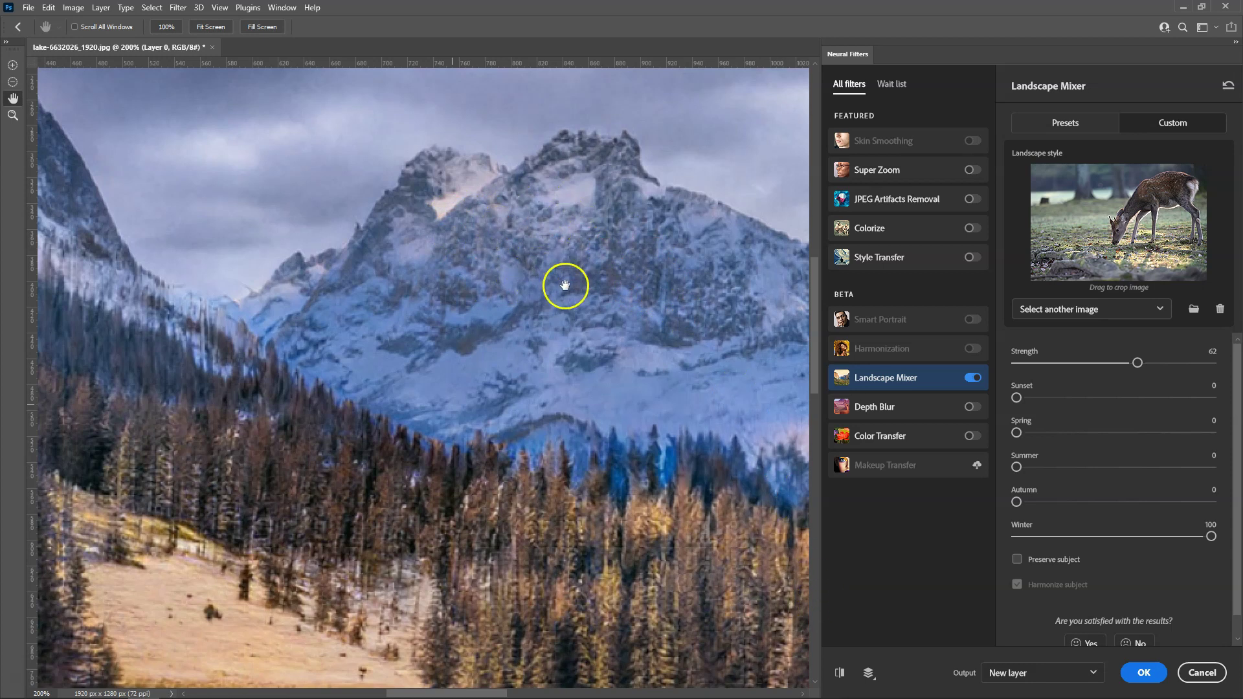
click(841, 673)
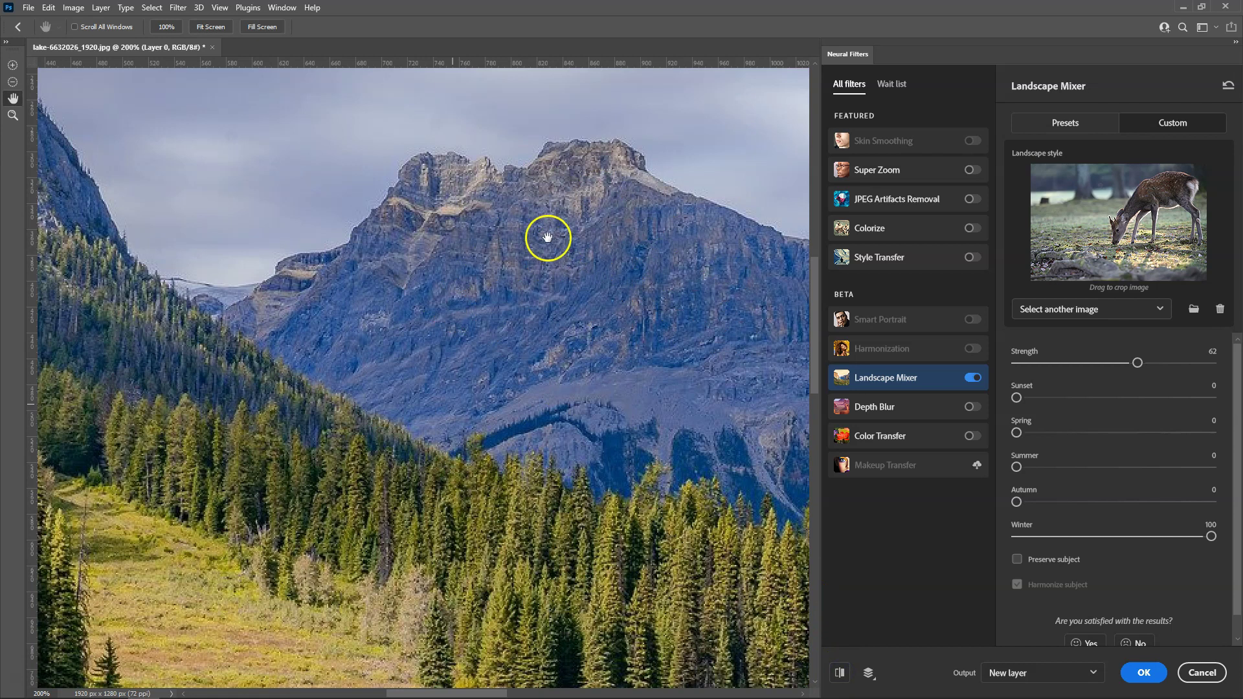
click(840, 674)
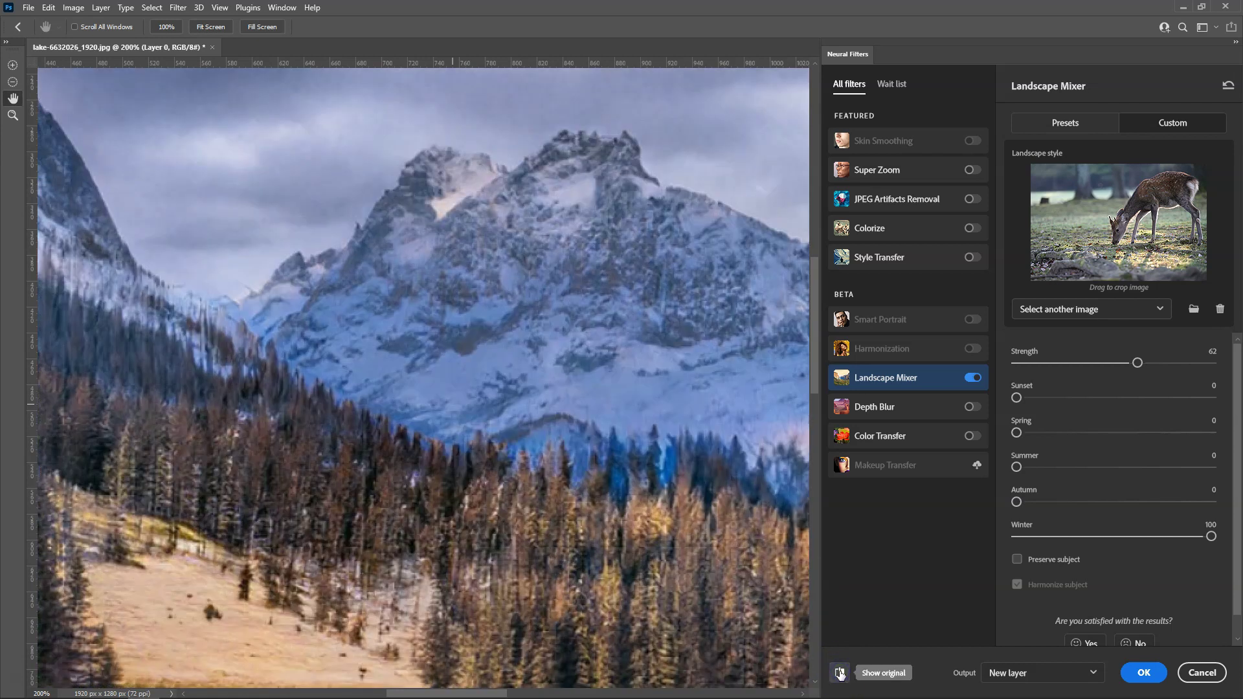
click(840, 673)
click(839, 674)
click(840, 674)
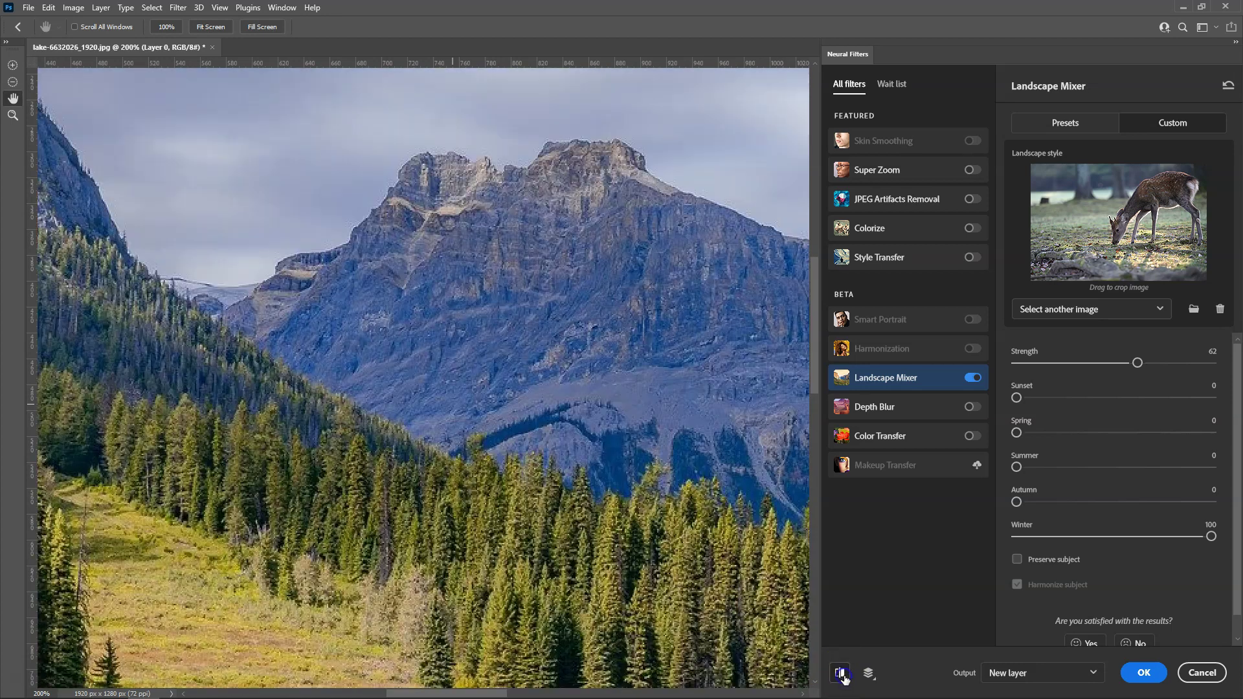
click(844, 678)
key(z)
alt+click(478, 384)
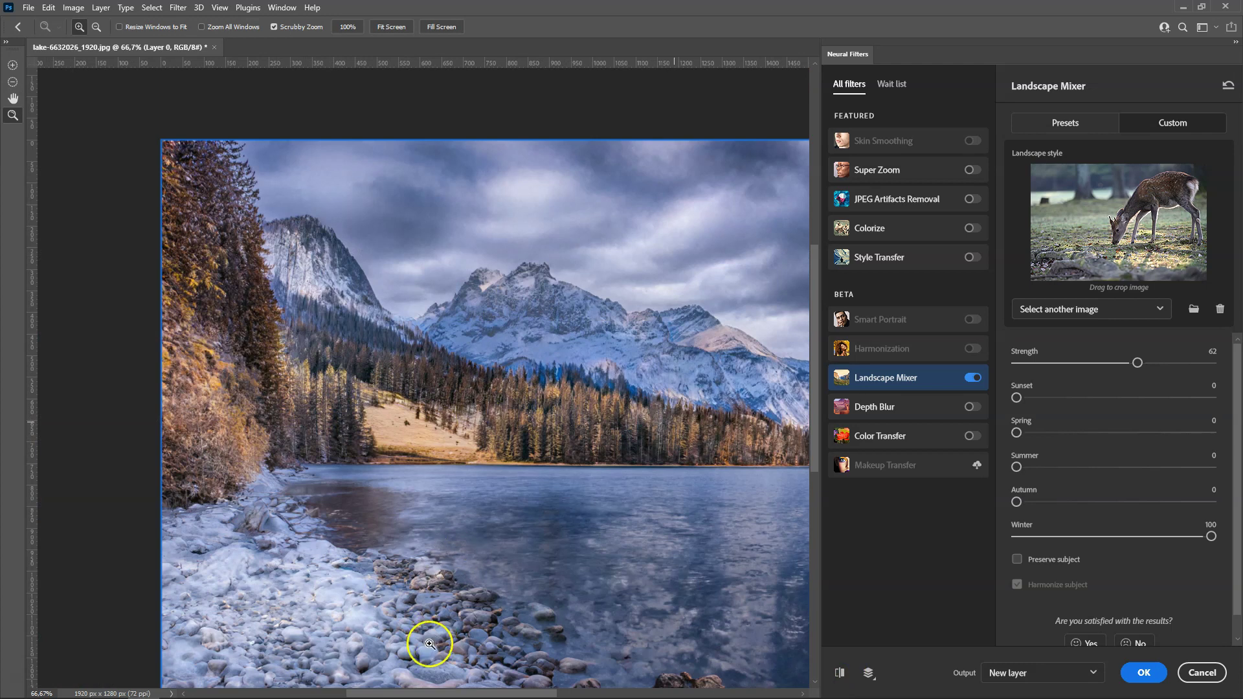
Step: Apply the Landscape Mixer winter result with Output set to New layer masked
drag(424, 690, 471, 690)
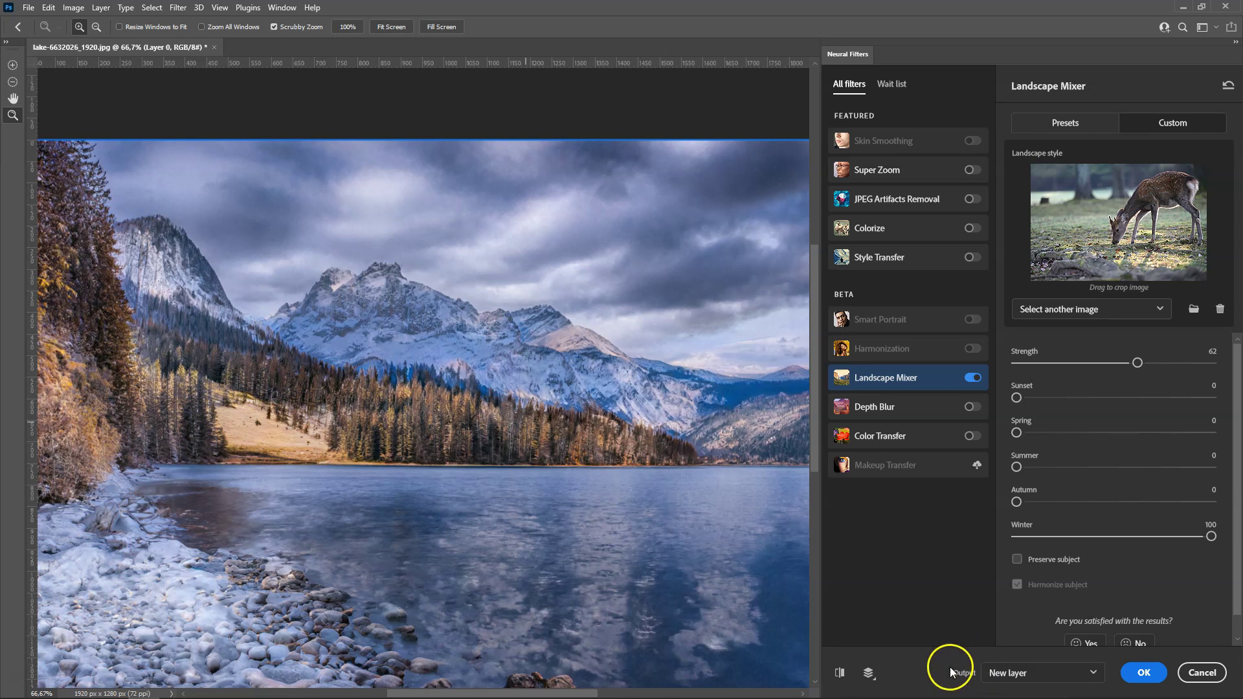
click(1055, 675)
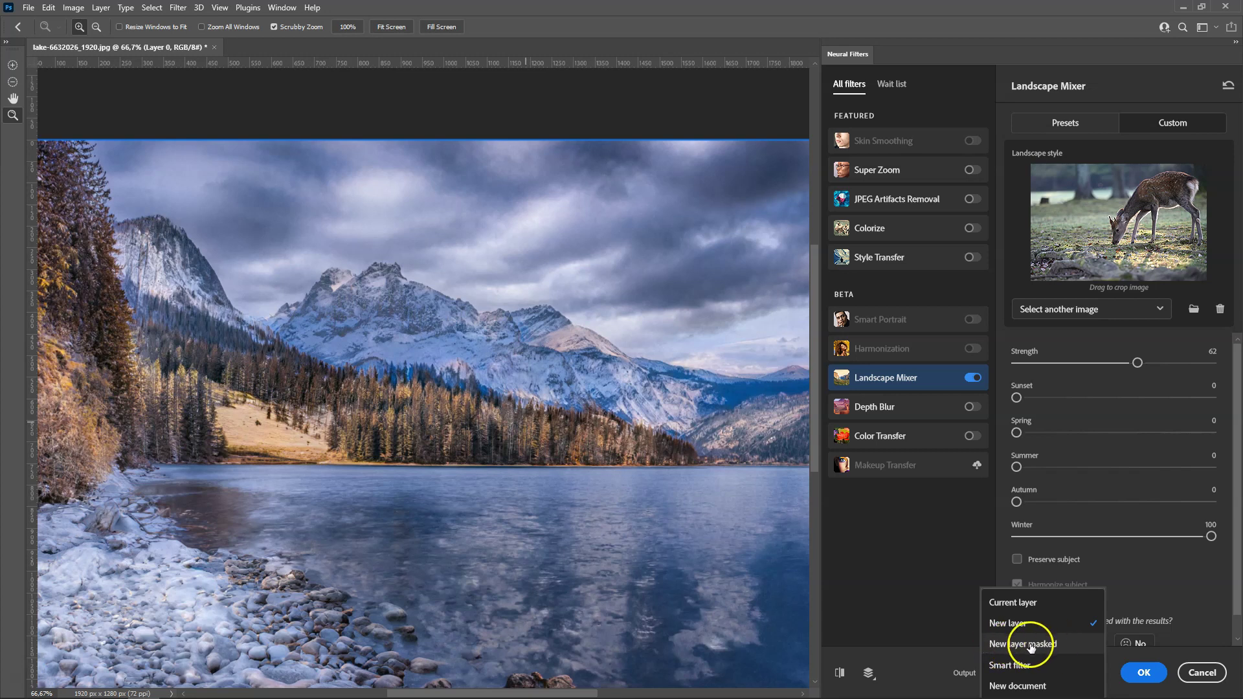
click(1088, 645)
click(1154, 674)
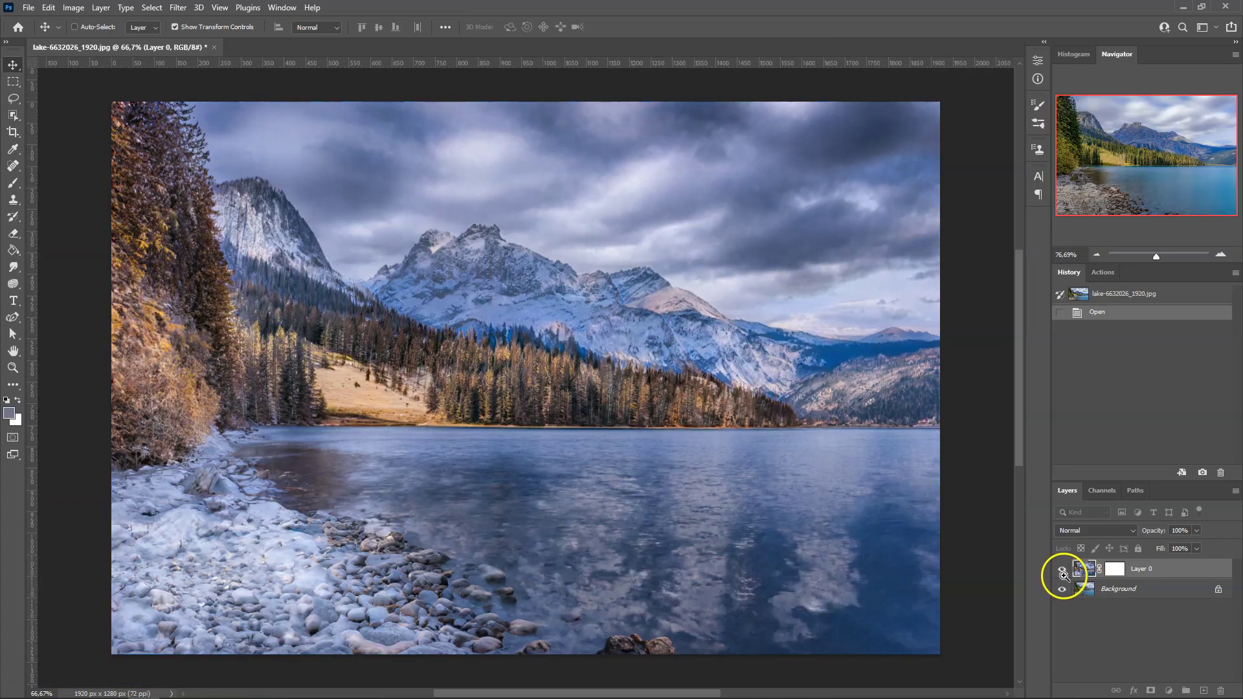
Step: Toggle Layer 1 off and on, then target its layer mask and pick the Brush tool
click(1063, 573)
click(1064, 570)
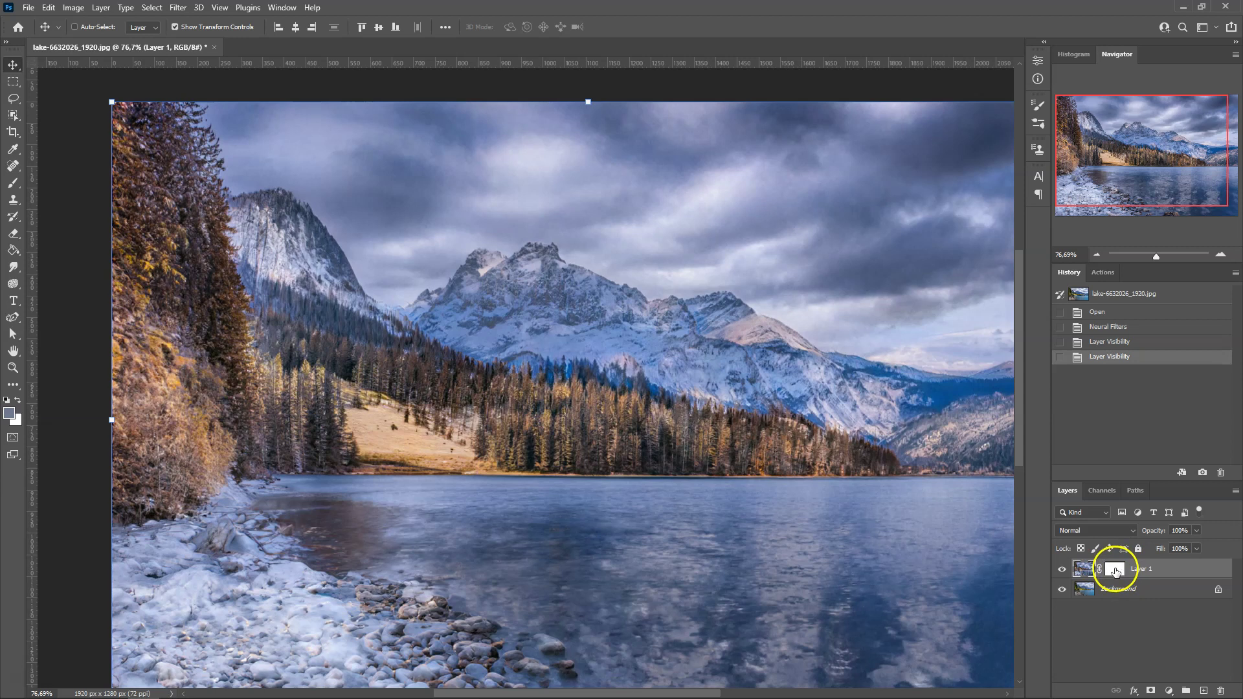
click(1117, 570)
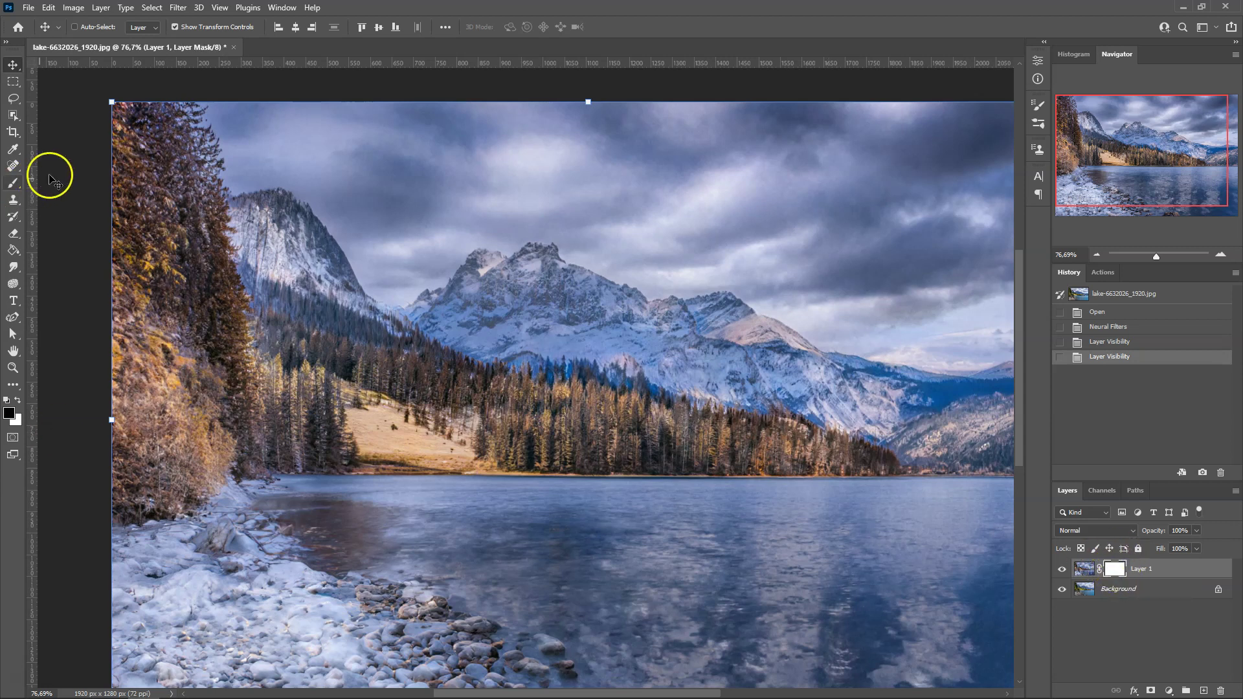
click(13, 184)
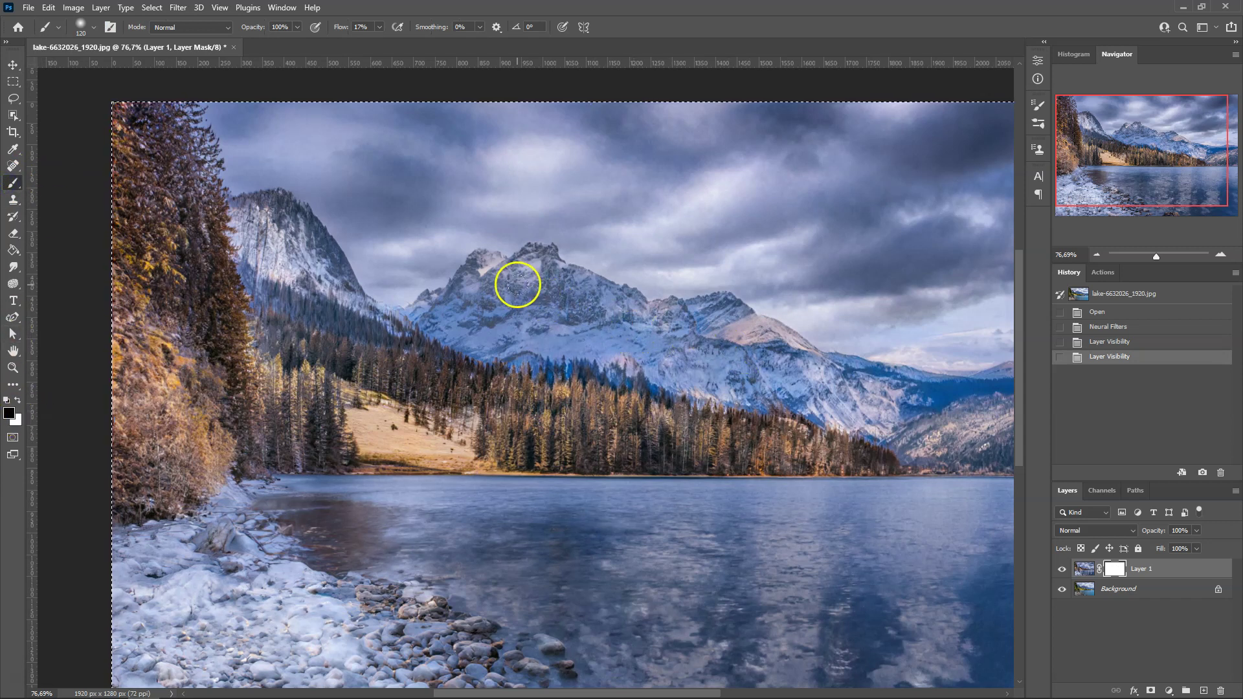
Step: Paint black on Layer 1's mask across the lake to restore the original water
mouse_move(461, 536)
mouse_down()
mouse_move(697, 542)
mouse_move(730, 590)
mouse_up()
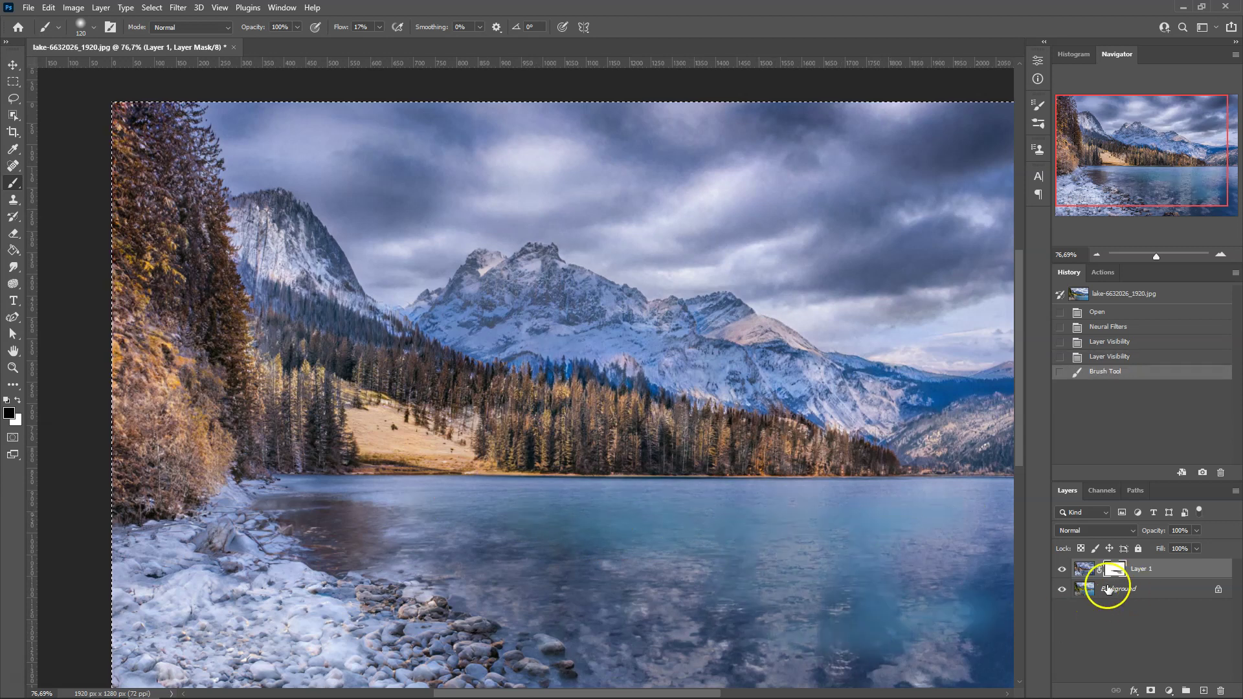
drag(742, 627, 604, 644)
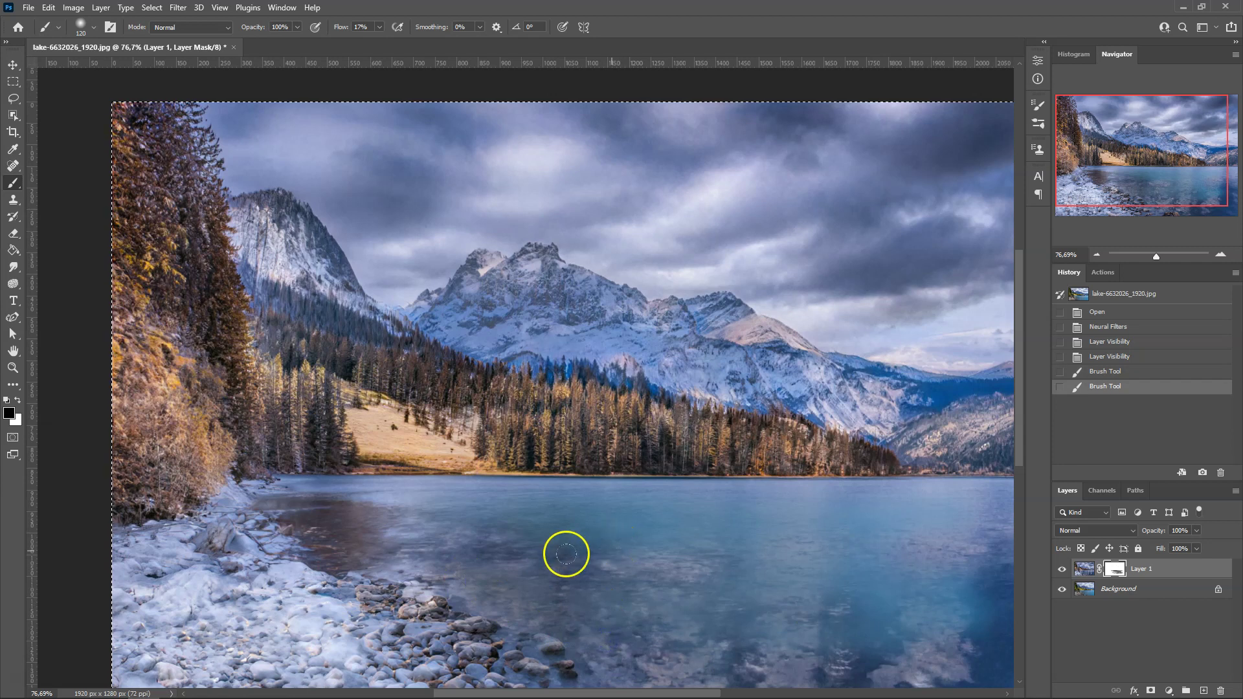
drag(353, 534, 342, 539)
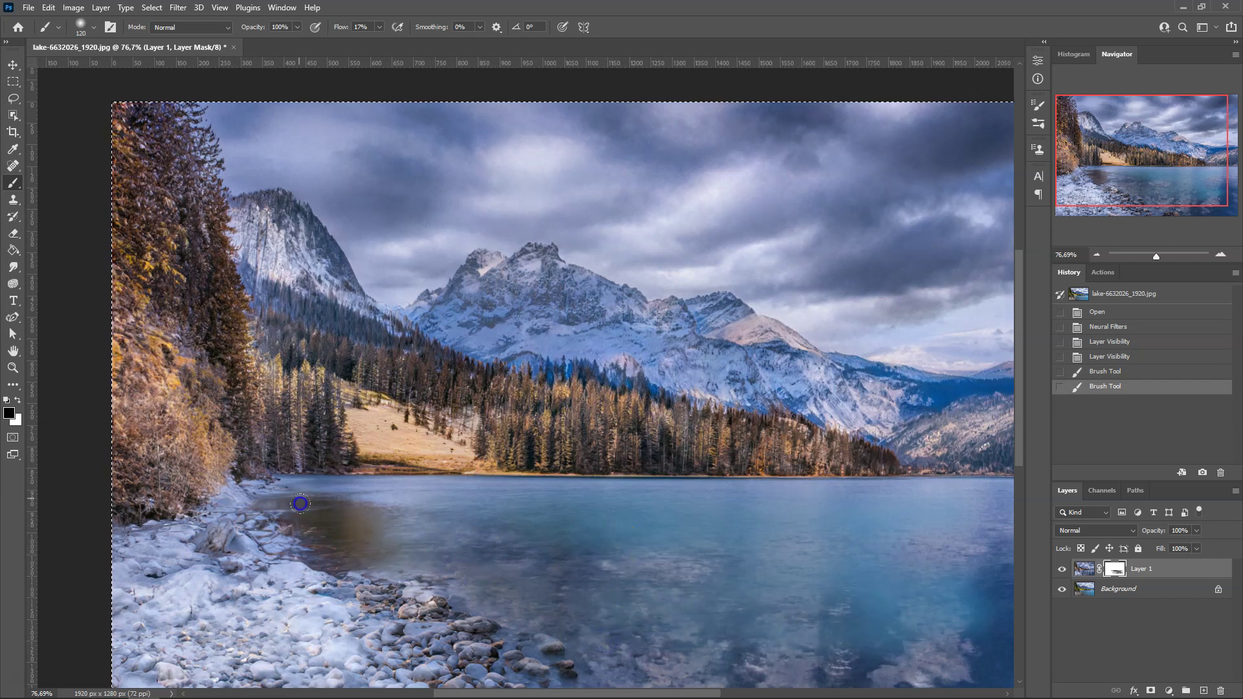
drag(555, 524, 472, 540)
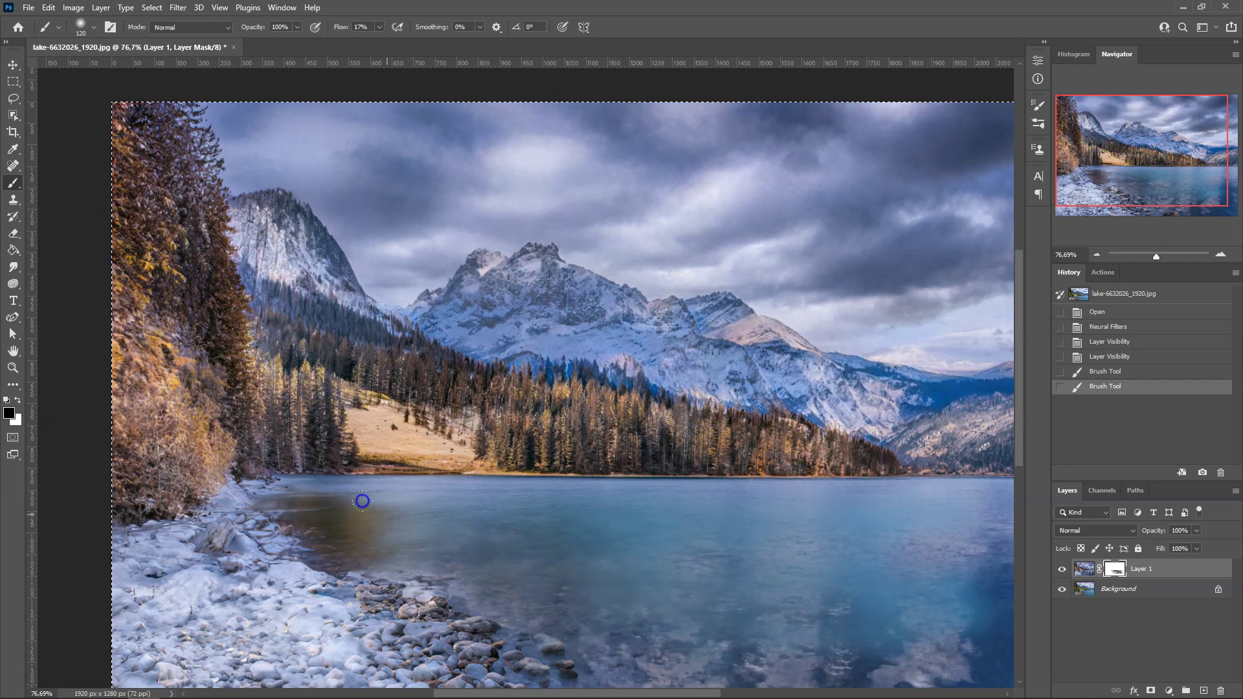
mouse_move(677, 533)
mouse_down()
mouse_move(652, 655)
mouse_move(699, 666)
mouse_move(971, 655)
mouse_move(990, 531)
mouse_move(952, 514)
mouse_move(960, 496)
mouse_up()
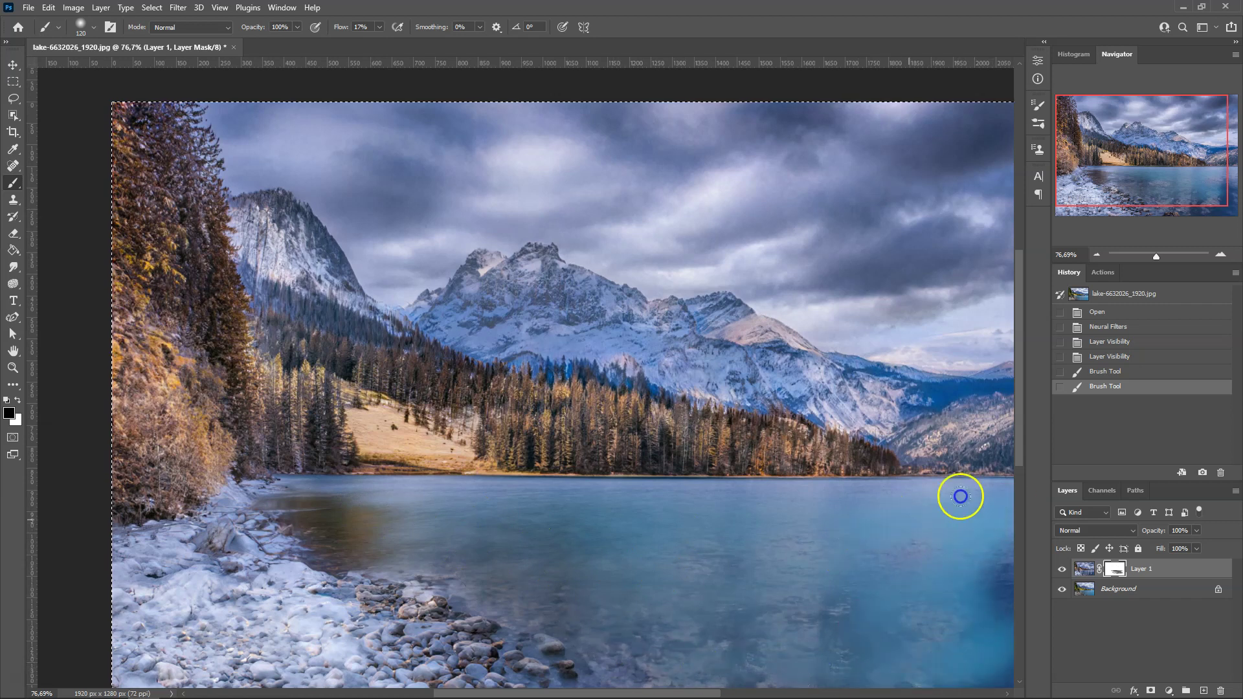
mouse_move(964, 590)
mouse_down()
mouse_move(952, 527)
mouse_move(705, 566)
mouse_move(751, 625)
mouse_up()
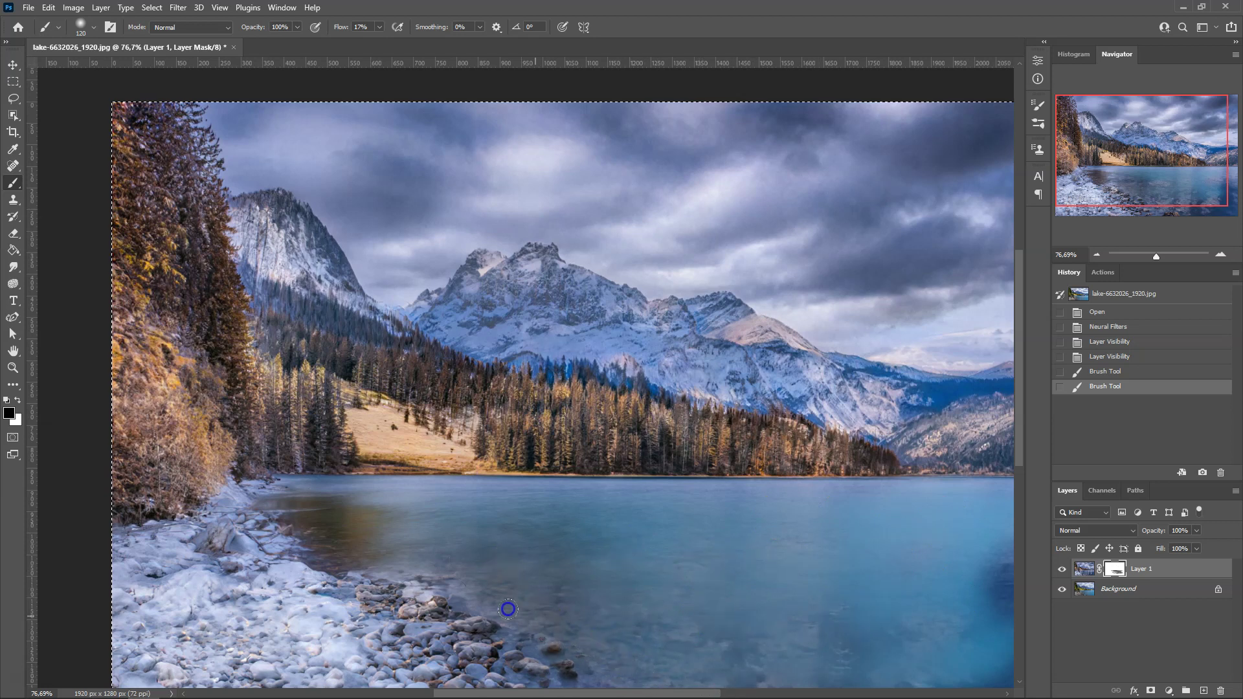
Step: Mask out the right-side reflection and sky, viewing the mask on its own
mouse_move(349, 553)
mouse_down()
mouse_move(589, 654)
mouse_move(494, 588)
mouse_move(1005, 654)
mouse_move(754, 295)
mouse_up()
mouse_move(888, 289)
mouse_down()
mouse_move(971, 228)
mouse_move(876, 134)
mouse_move(852, 311)
mouse_move(355, 122)
mouse_move(469, 166)
mouse_move(965, 176)
mouse_move(258, 162)
mouse_up()
alt+click(1115, 570)
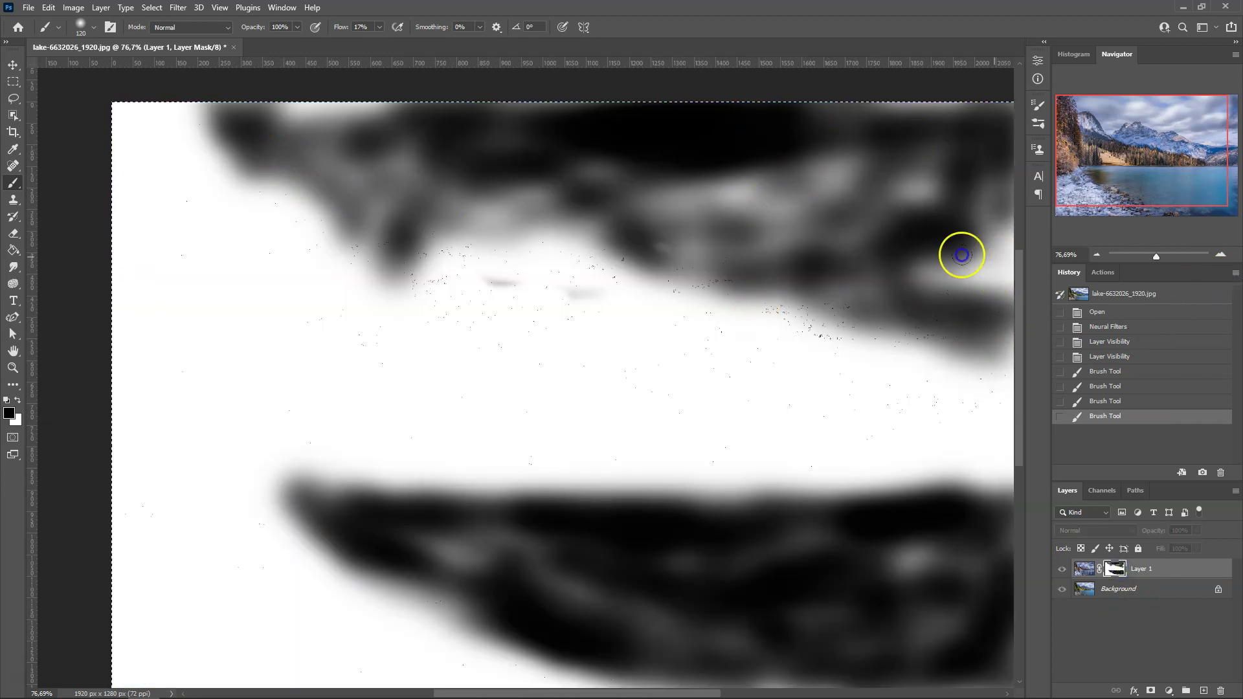
mouse_move(963, 266)
mouse_down()
mouse_move(687, 241)
mouse_move(651, 132)
mouse_move(1036, 188)
mouse_up()
Step: Exit mask view, compare Layer 1 before and after, and pan toward the lower-right via Navigator
click(1062, 569)
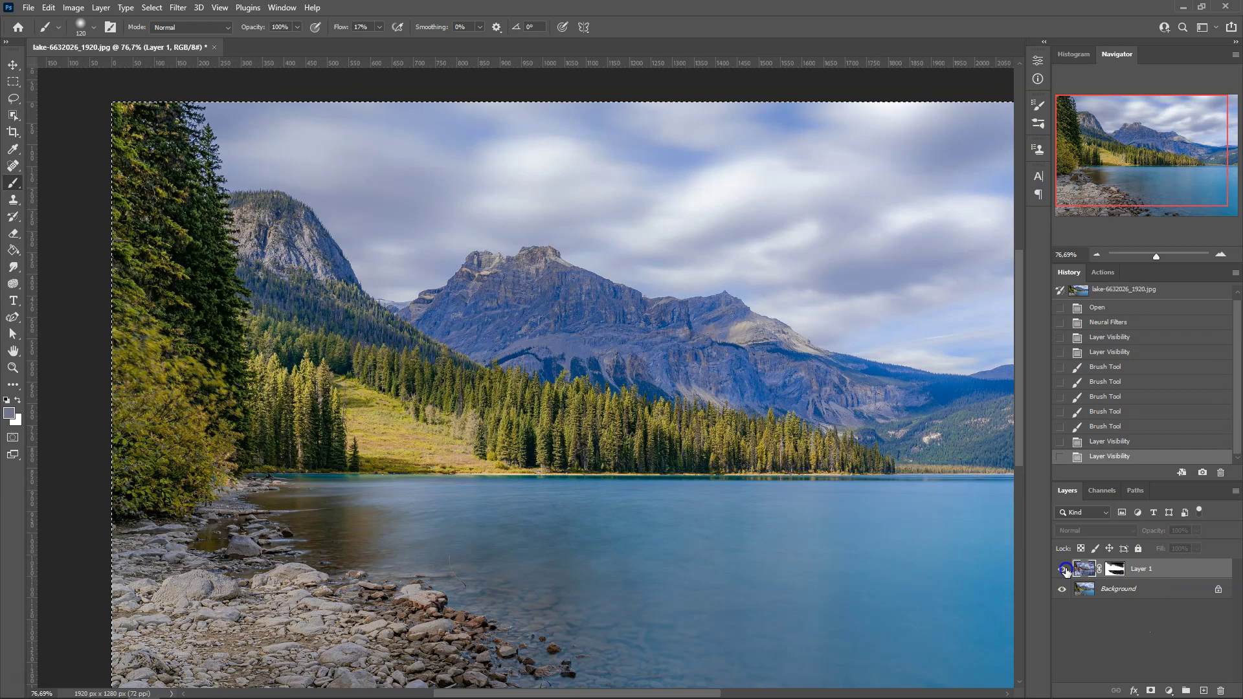
click(1062, 568)
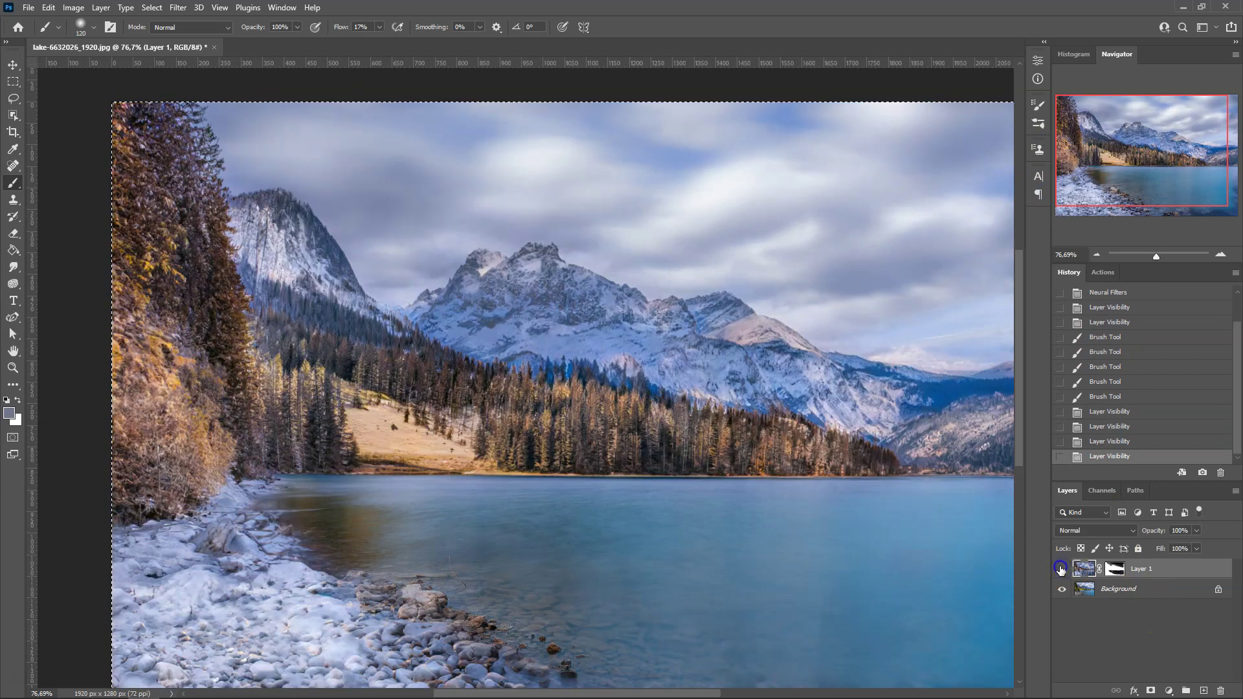
click(1062, 569)
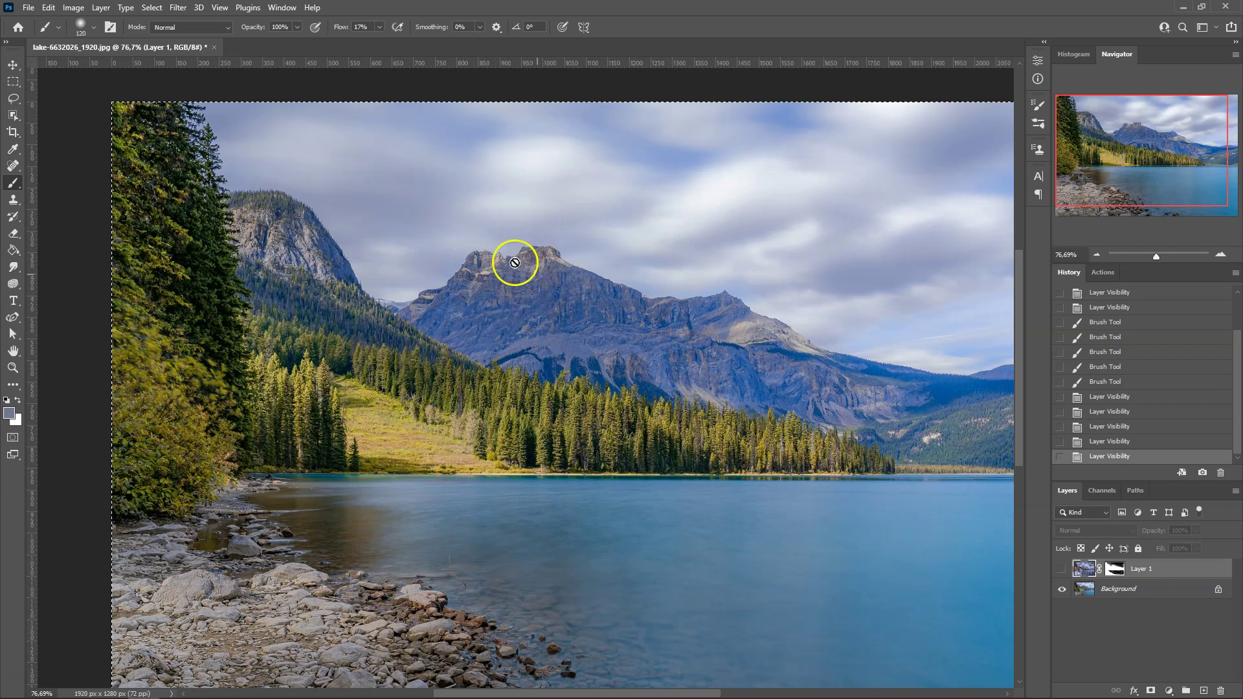
click(1062, 568)
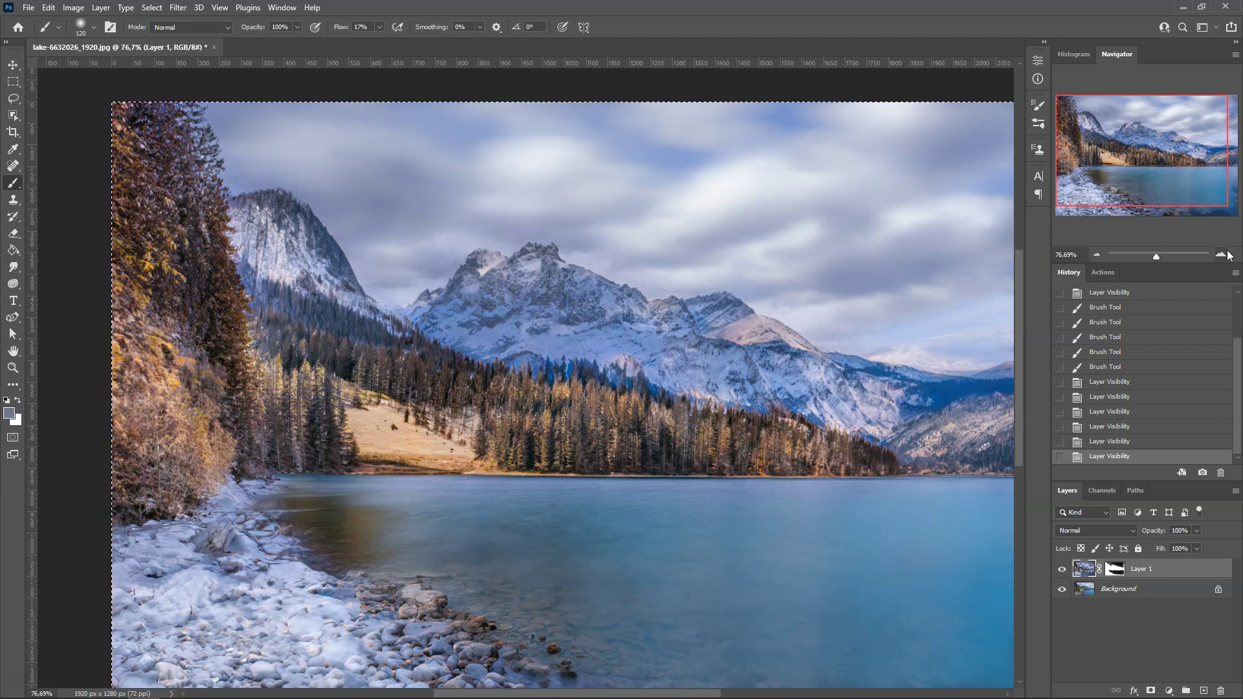
click(1190, 146)
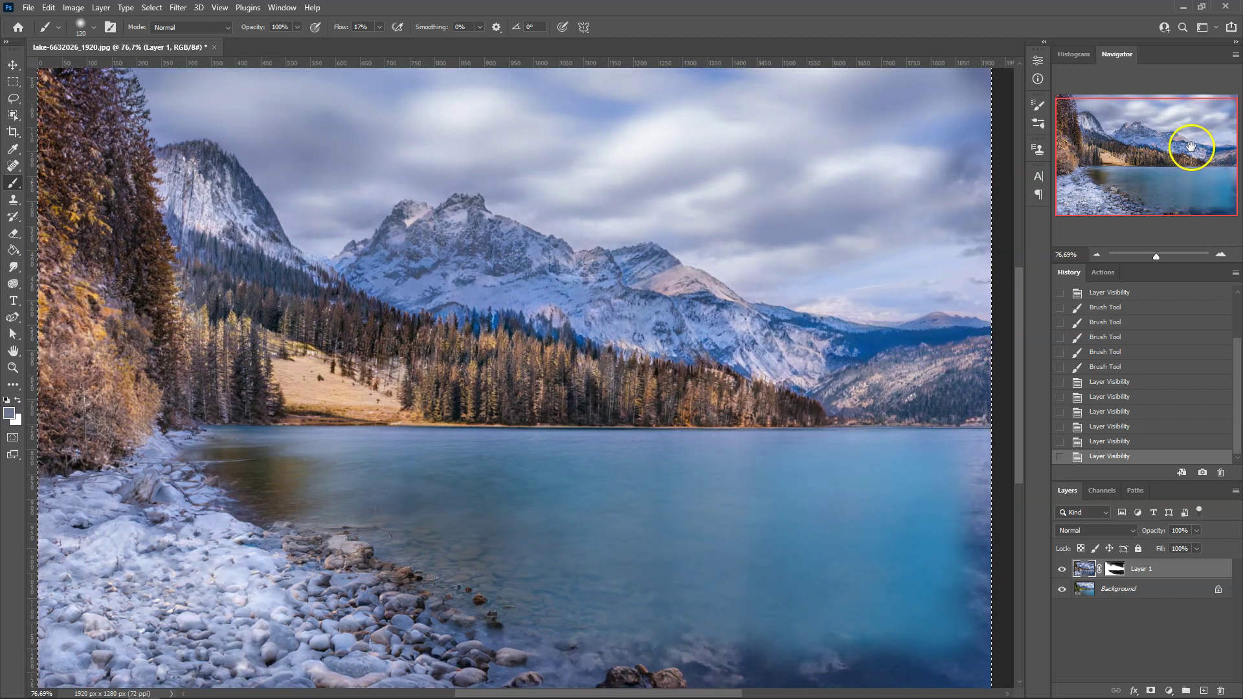